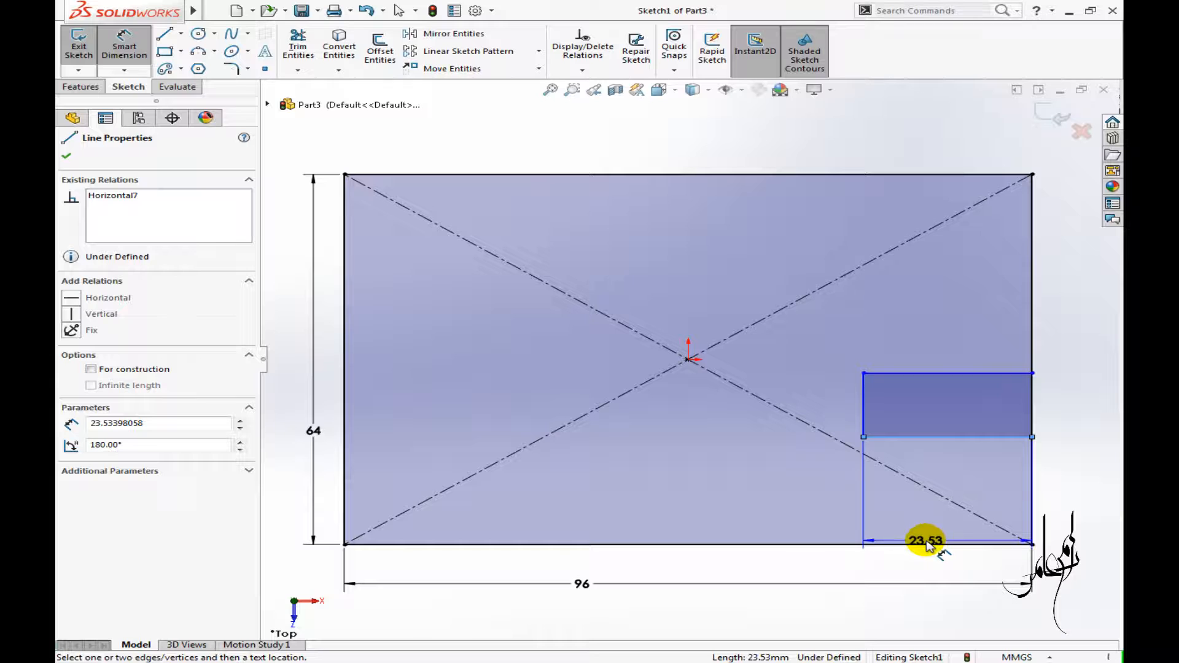
# - Dimension the distance from the small rectangle's lower edge to the outline's lower edge as 24 mm
pyautogui.click(818, 503)
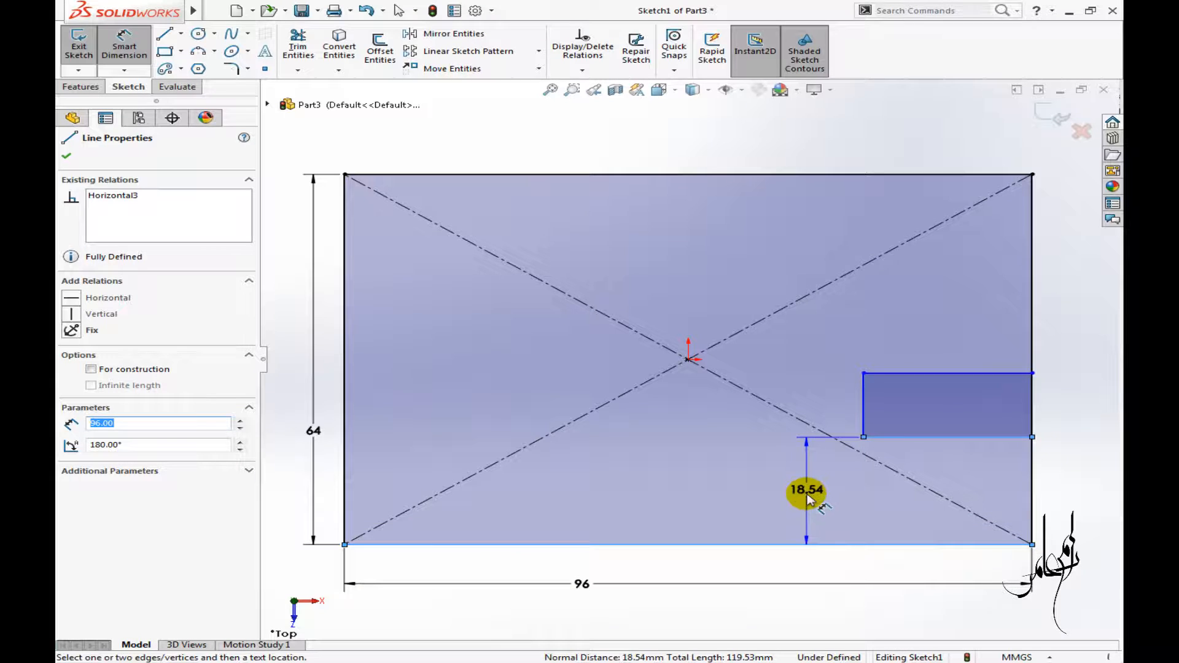
pyautogui.click(807, 490)
pyautogui.write('24')
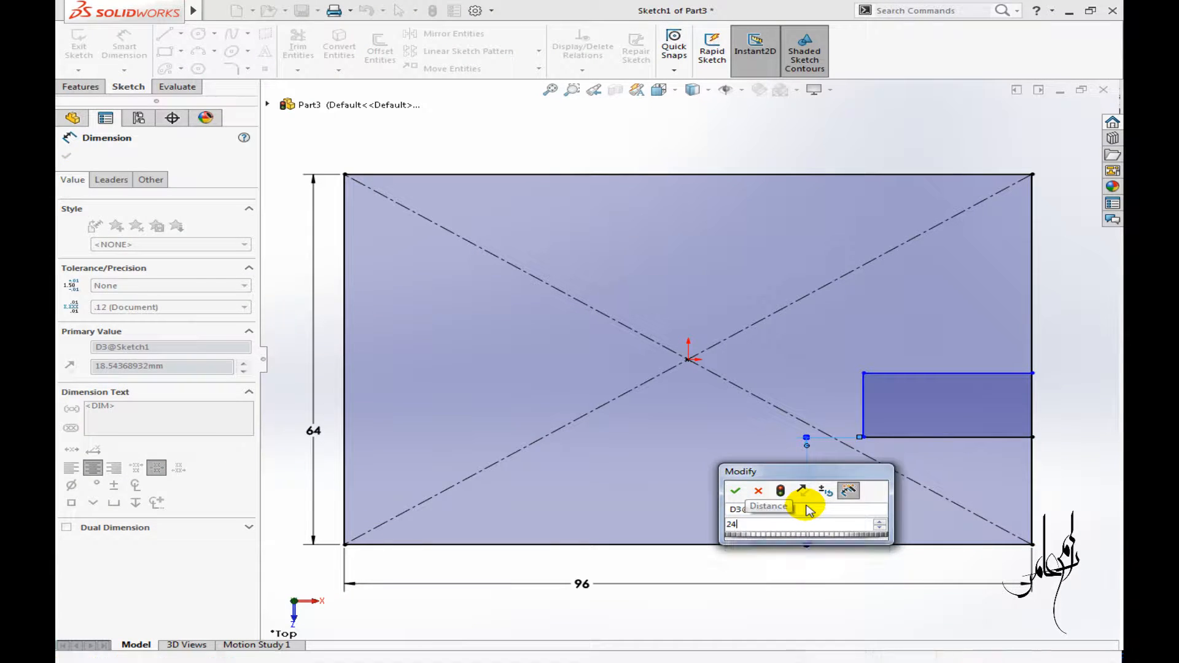
pyautogui.press('Return')
# - Dimension the small rectangle's height between its lower and upper edges as 16 mm
pyautogui.click(992, 406)
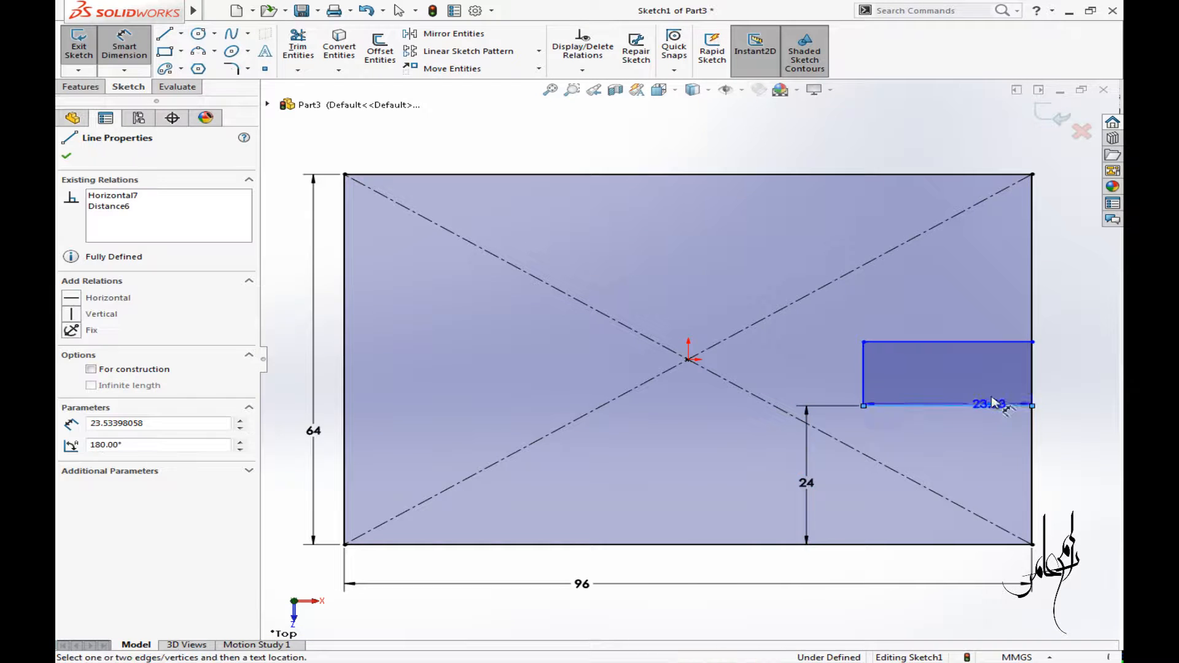
pyautogui.click(990, 344)
pyautogui.click(1055, 369)
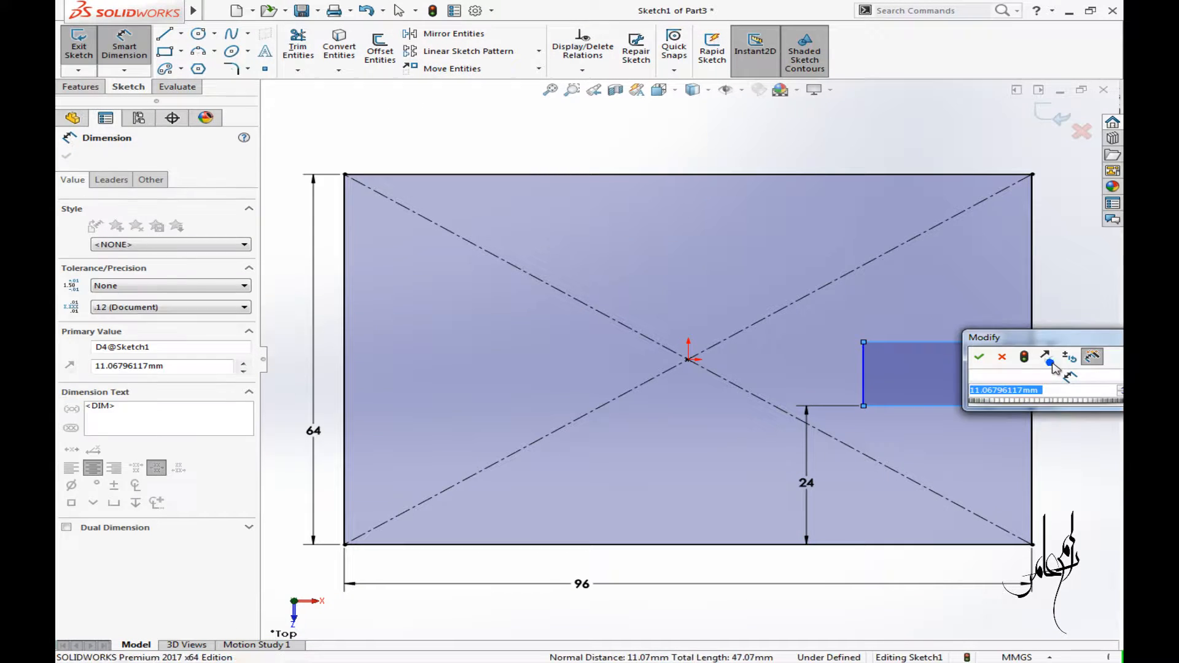
pyautogui.write('16')
pyautogui.press('Return')
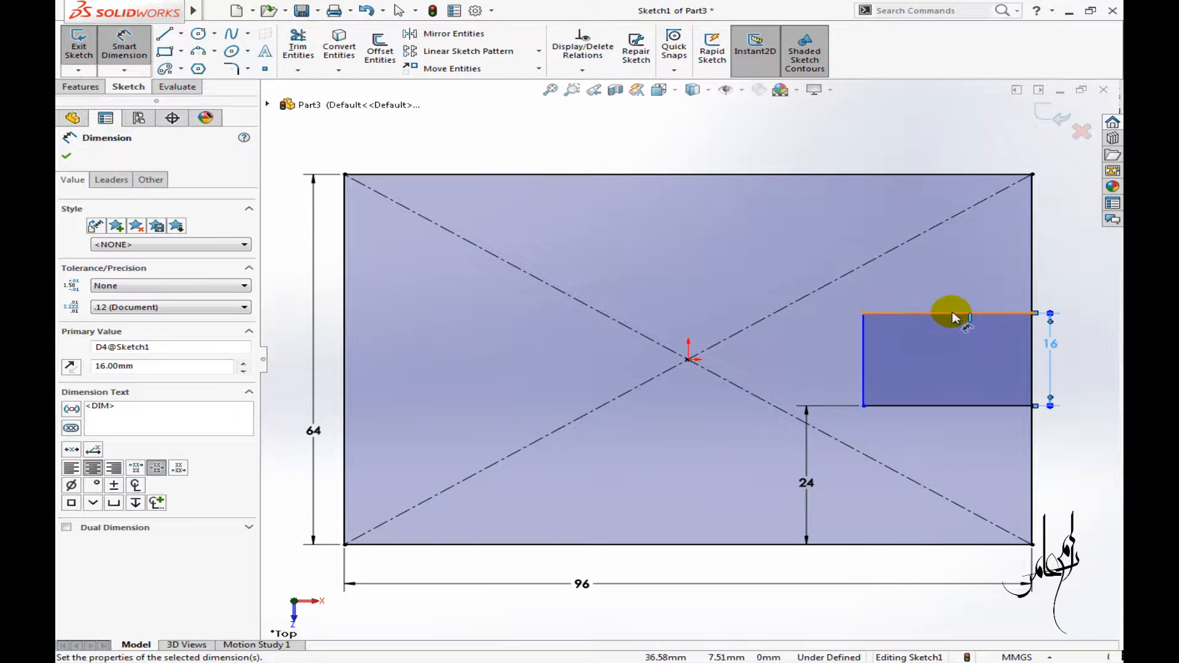
# - Dimension the length of the small rectangle's upper edge as 20 mm
pyautogui.click(958, 319)
pyautogui.click(959, 281)
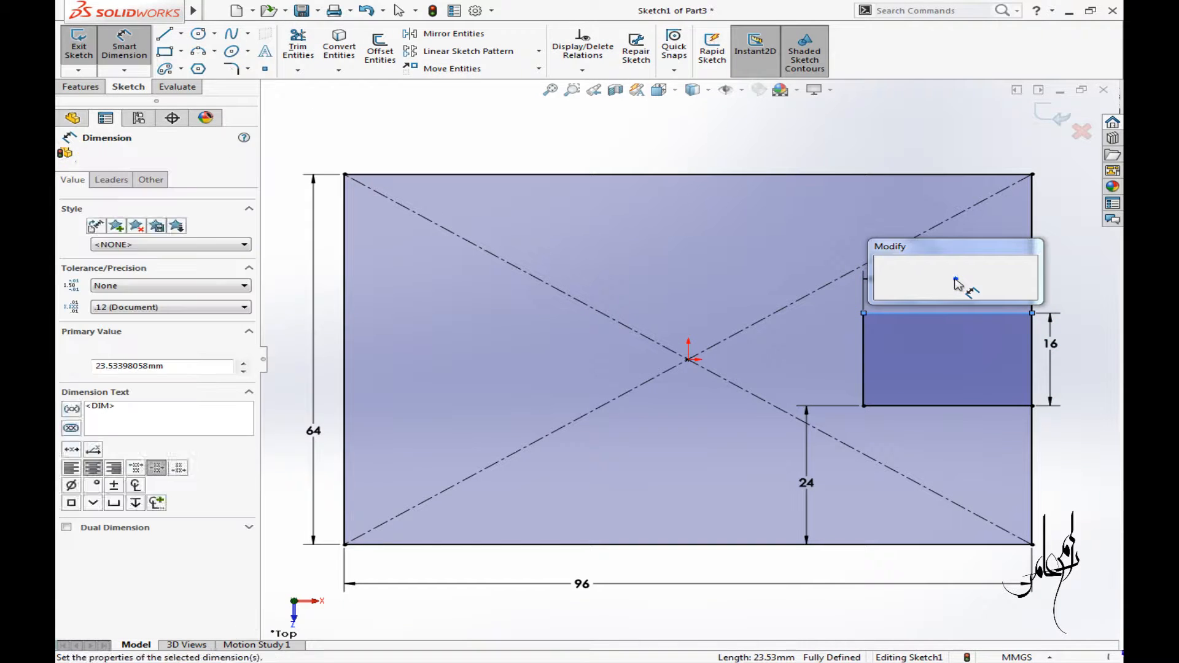
pyautogui.write('20')
pyautogui.press('Return')
pyautogui.press('Escape')
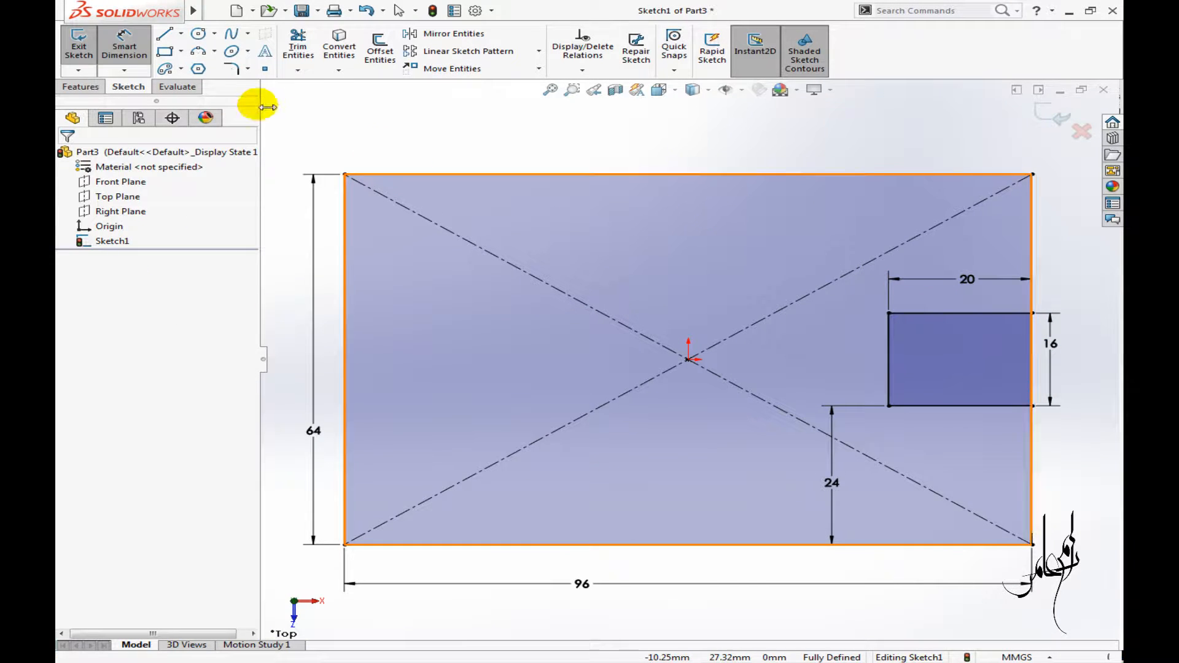
# - Draw a three-point arc joining the small rectangle's two inner corners, bulging toward the origin as a semicircle
pyautogui.click(198, 51)
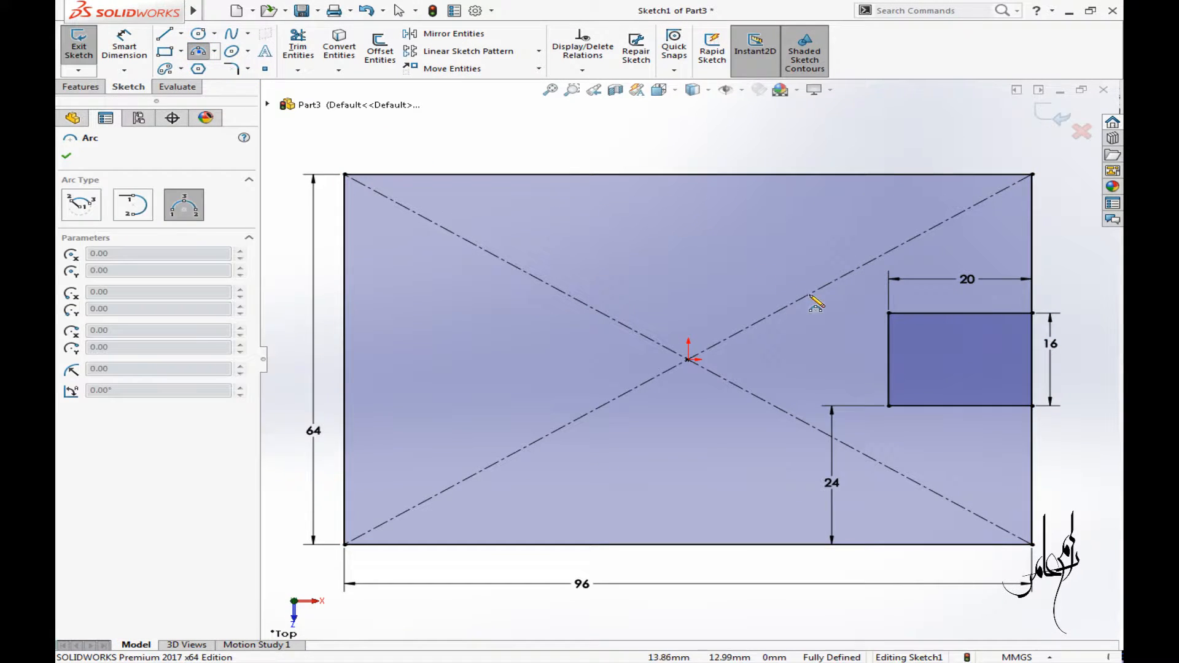
pyautogui.click(889, 314)
pyautogui.click(889, 405)
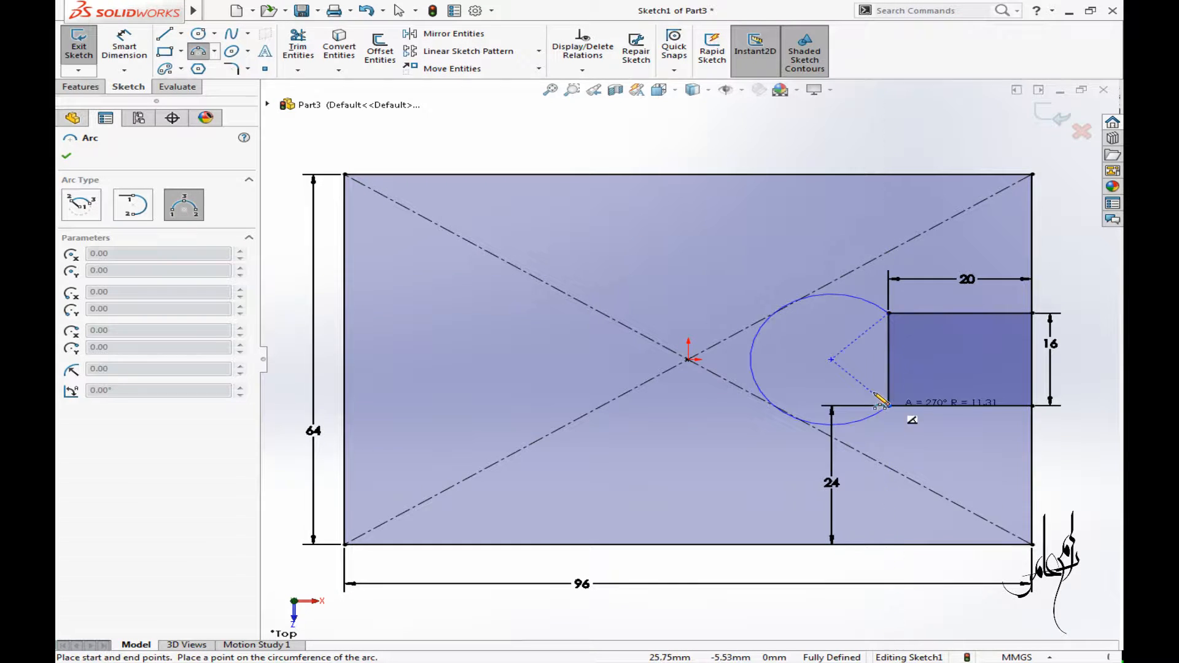
pyautogui.click(833, 374)
pyautogui.press('Escape')
pyautogui.click(338, 152)
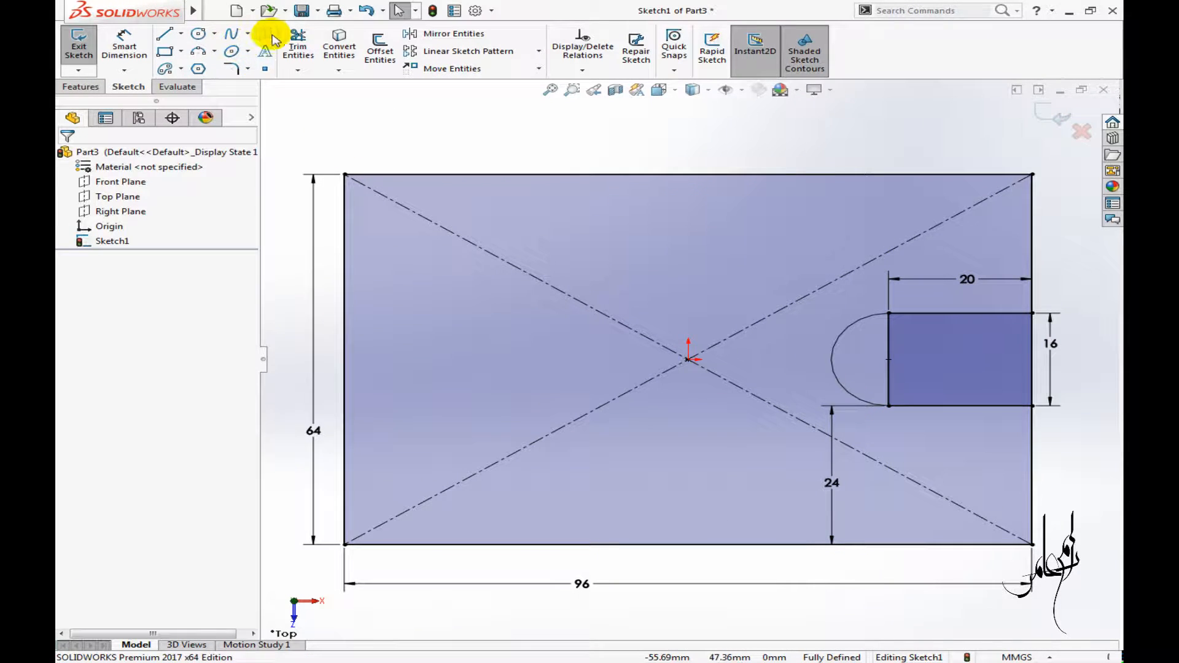
# - Trim the line between the arc's endpoints and the outline segment closing the slot's outer end
pyautogui.click(297, 44)
pyautogui.click(888, 341)
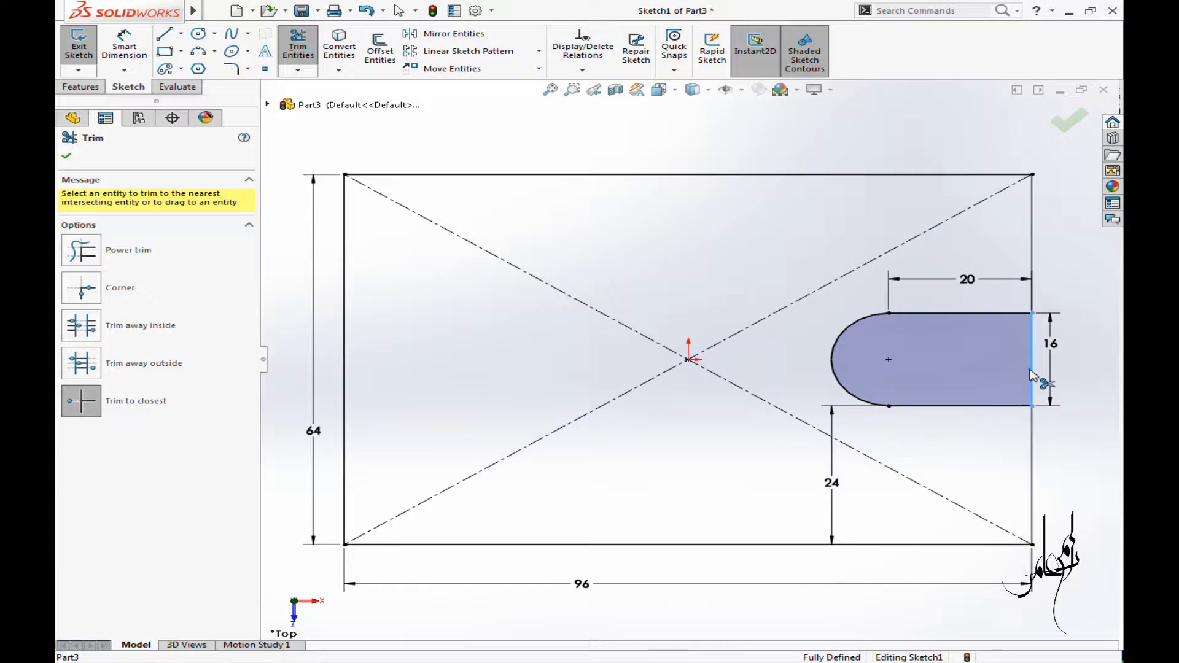
pyautogui.click(1032, 374)
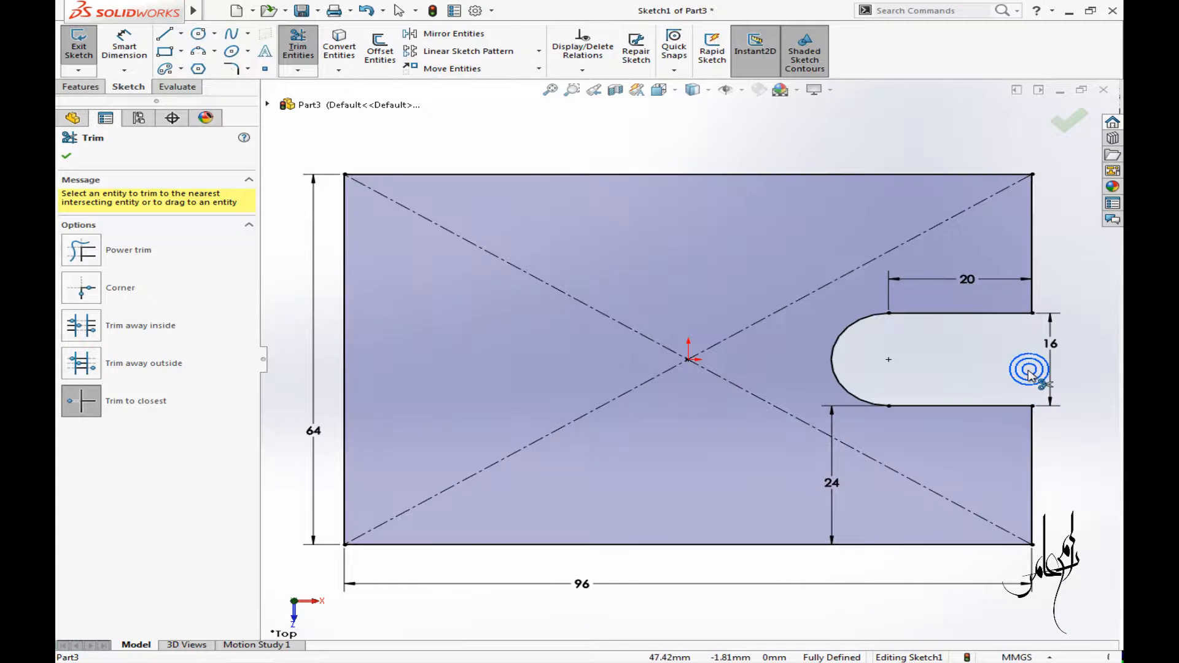
pyautogui.press('Escape')
# - Extrude the slotted plate profile 16 mm as a blind boss
pyautogui.click(80, 87)
pyautogui.click(86, 46)
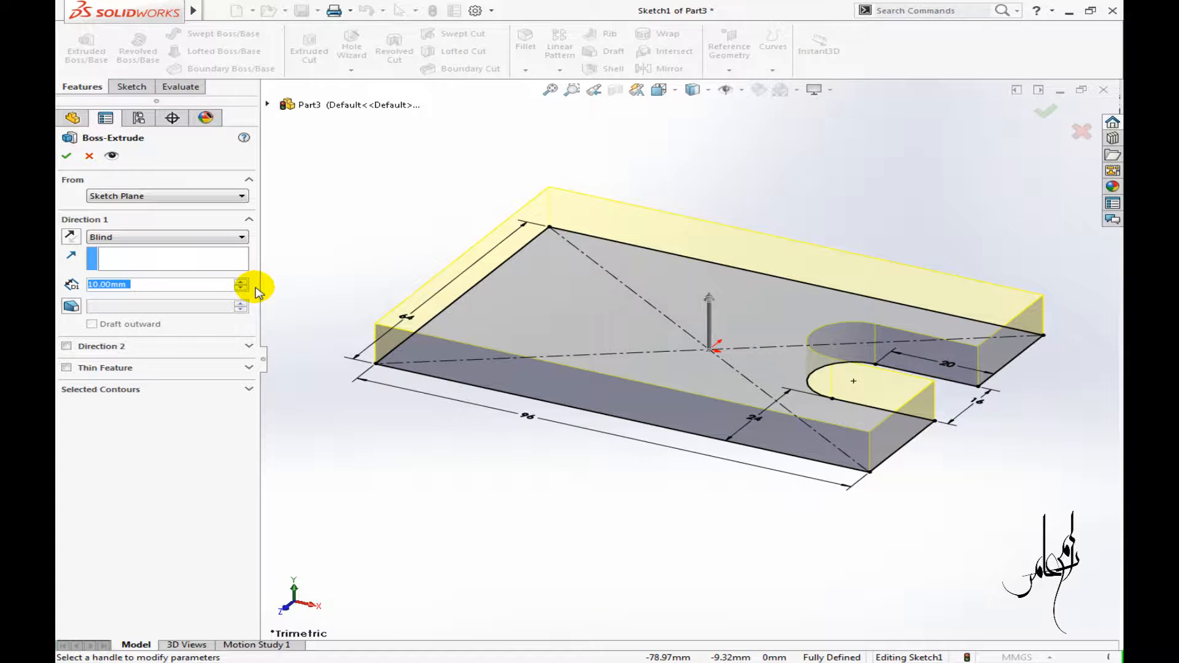
pyautogui.write('16')
pyautogui.press('Return')
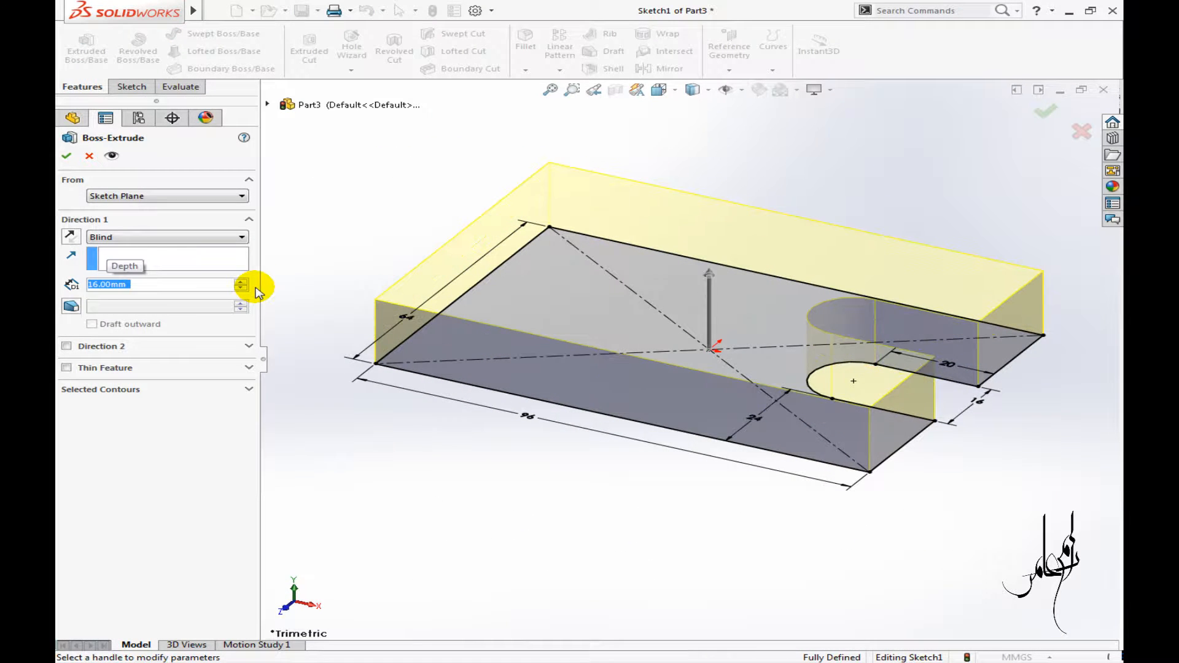
pyautogui.click(66, 155)
# - On the plate's end face opposite the slot, sketch a corner rectangle about 67 × 49 mm from the face's lower corner
pyautogui.moveTo(332, 250)
pyautogui.mouseDown(button='middle')
pyautogui.moveTo(430, 185)
pyautogui.moveTo(466, 310)
pyautogui.mouseUp(button='middle')
pyautogui.rightClick(466, 309)
pyautogui.click(504, 265)
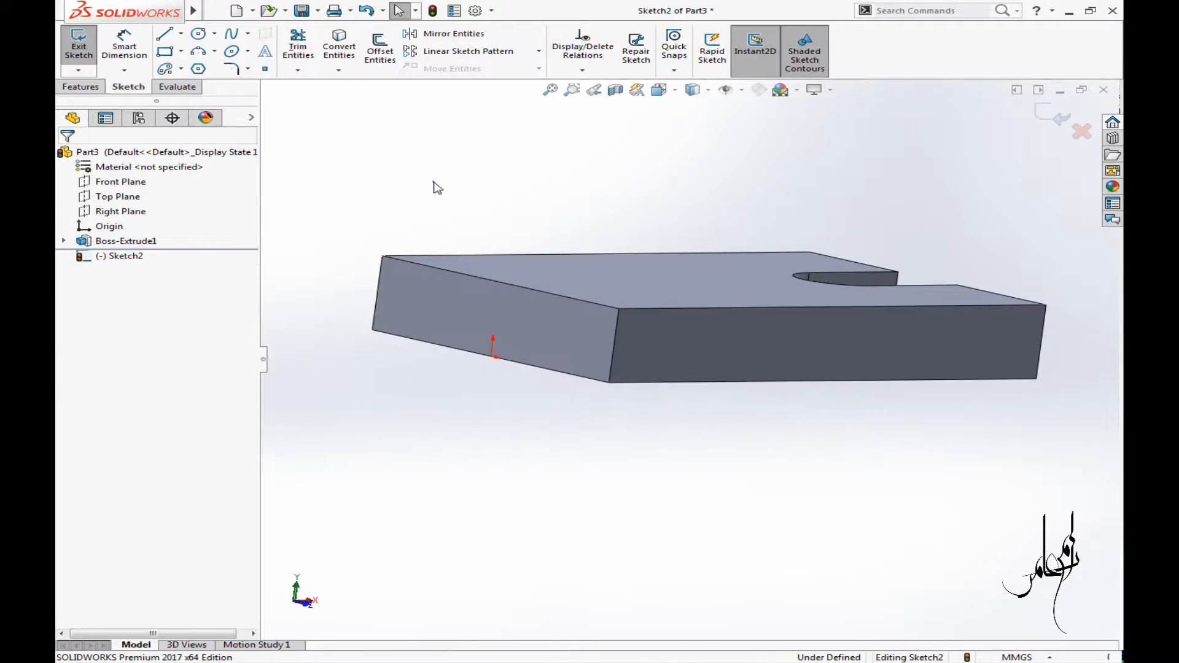
pyautogui.press('space')
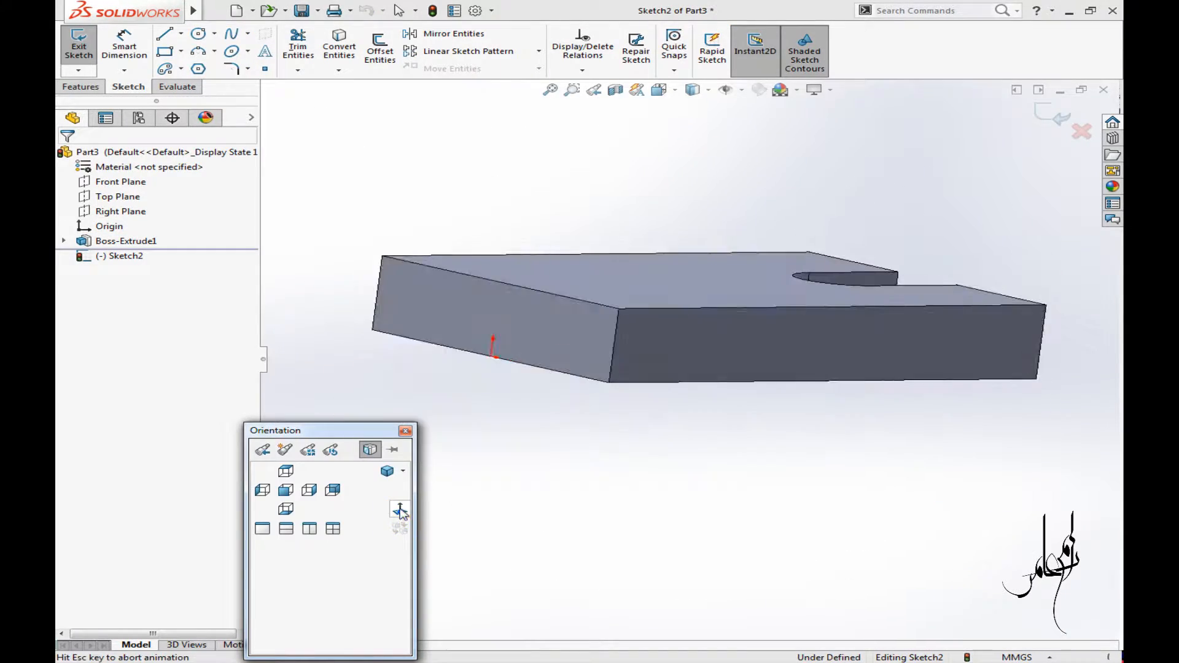
pyautogui.click(571, 92)
pyautogui.rightClick(498, 129)
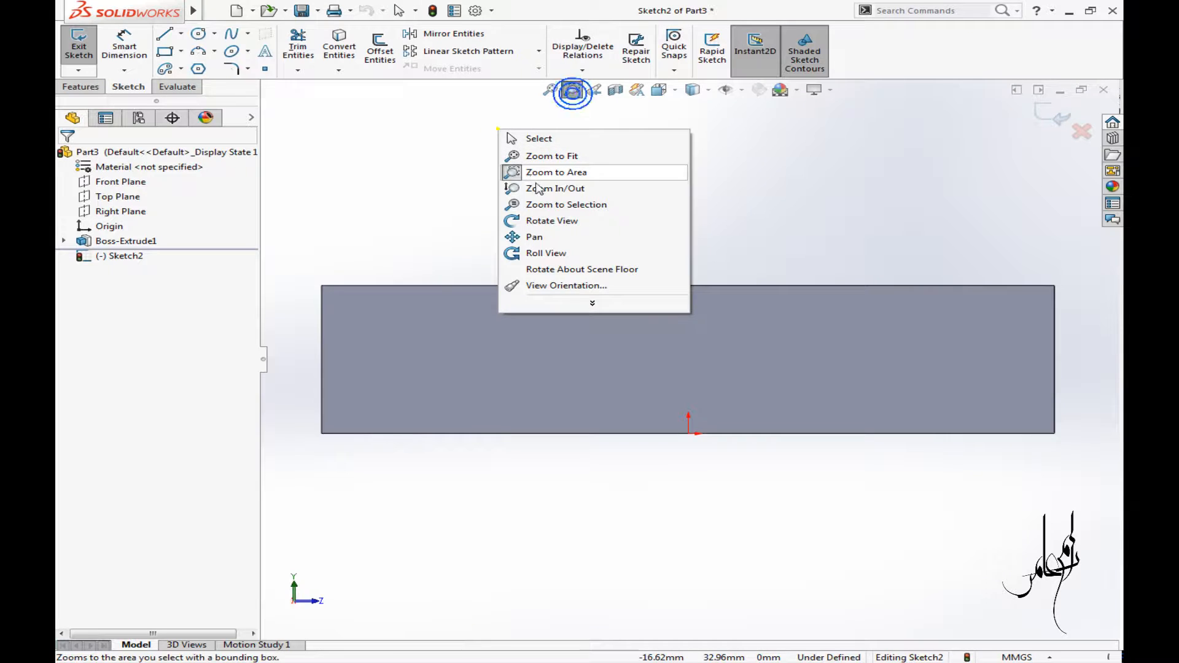
pyautogui.click(537, 188)
pyautogui.moveTo(538, 188); pyautogui.dragTo(539, 225)
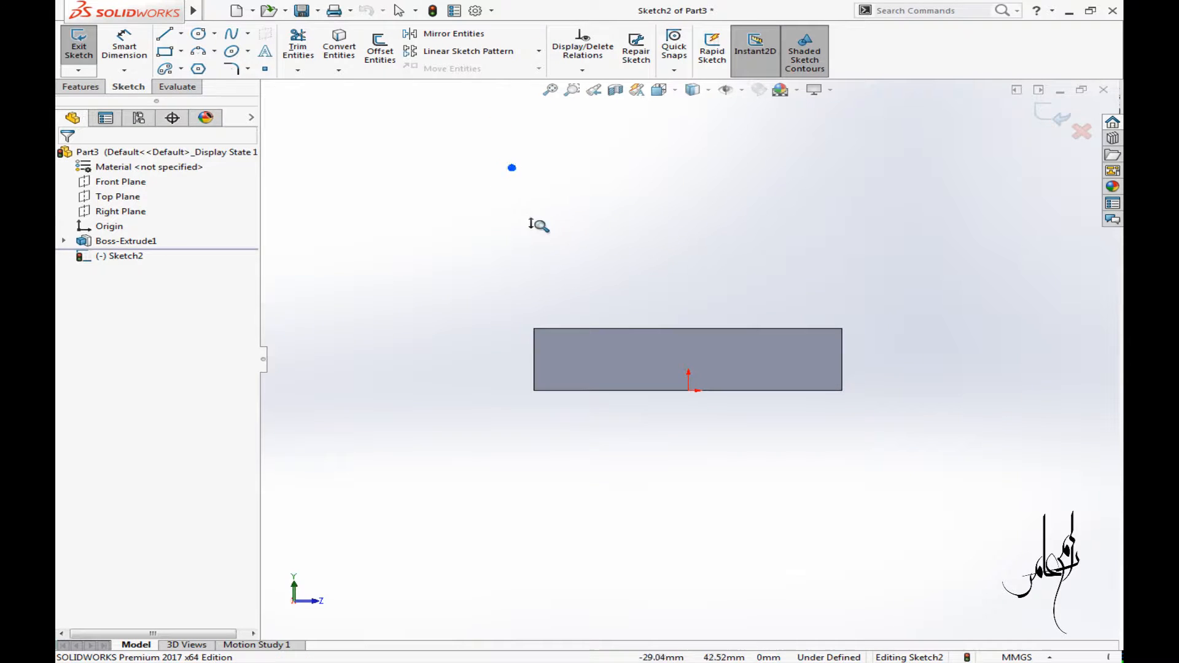
pyautogui.click(164, 52)
pyautogui.click(534, 390)
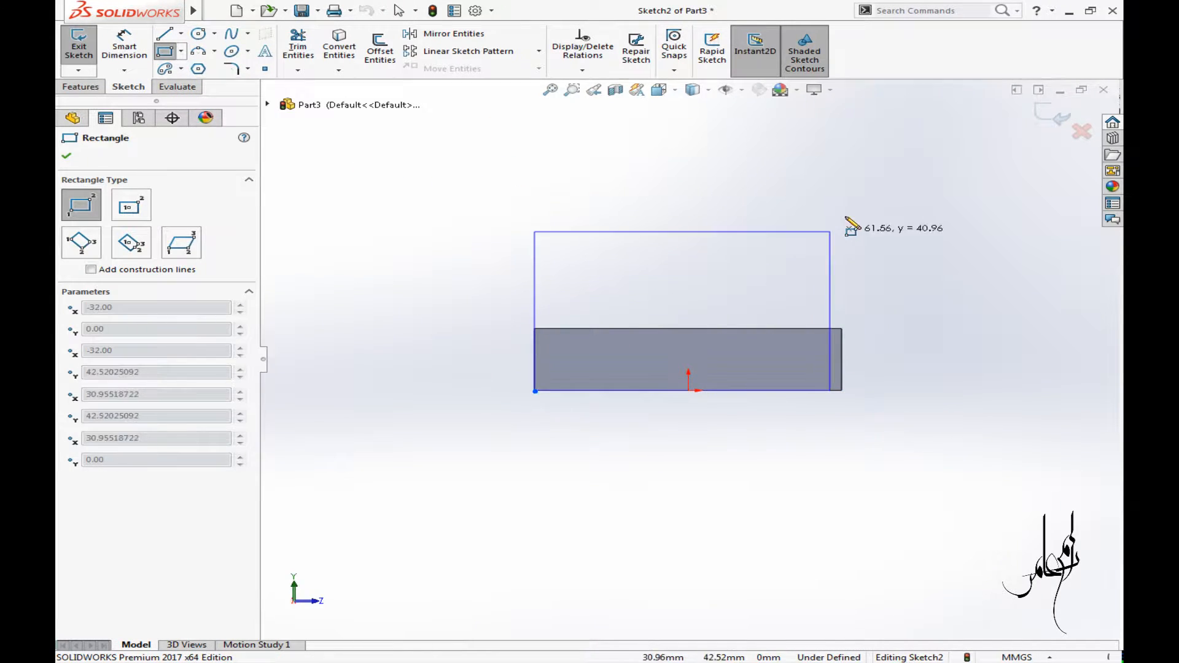
pyautogui.click(857, 200)
pyautogui.press('Escape')
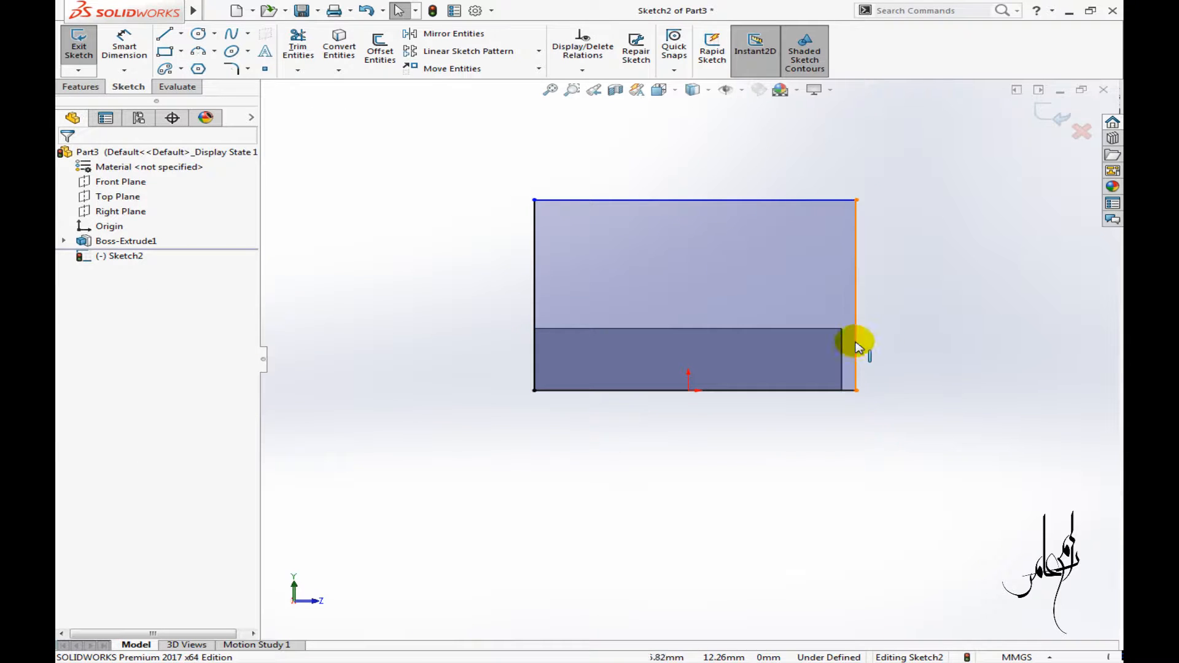
# - Make the rectangle's overhanging vertical side collinear with the adjacent vertical edge of the plate's end face
pyautogui.click(856, 347)
pyautogui.keyDown('ctrl'); pyautogui.click(843, 354); pyautogui.keyUp('ctrl')
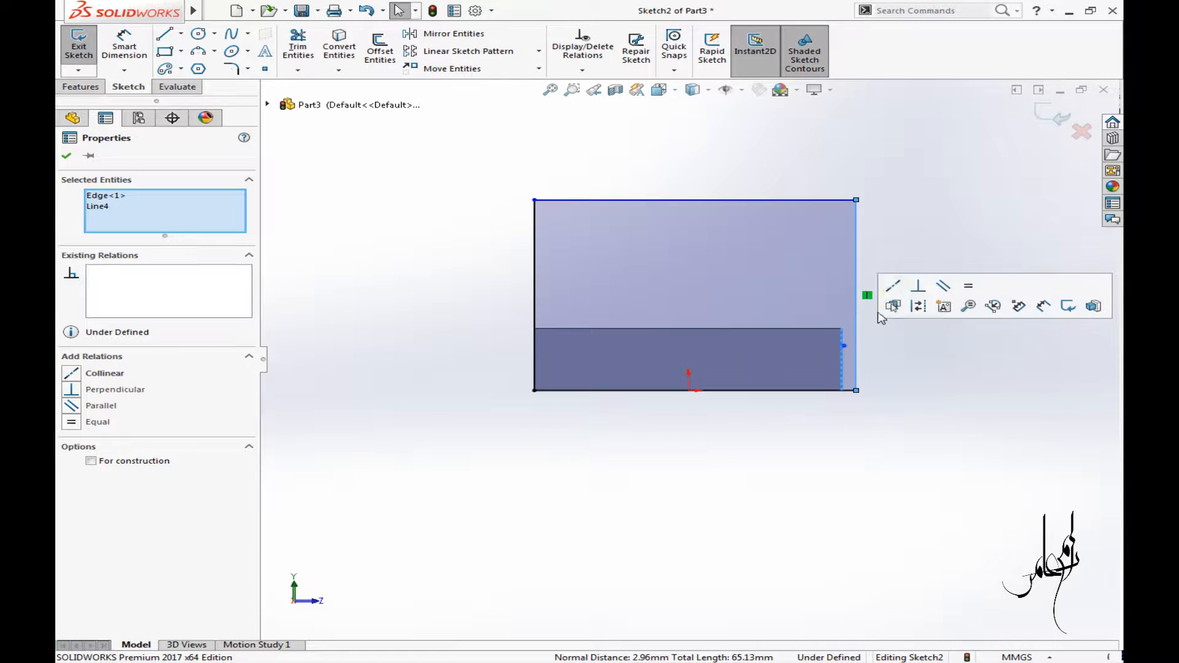
pyautogui.click(894, 284)
pyautogui.click(353, 154)
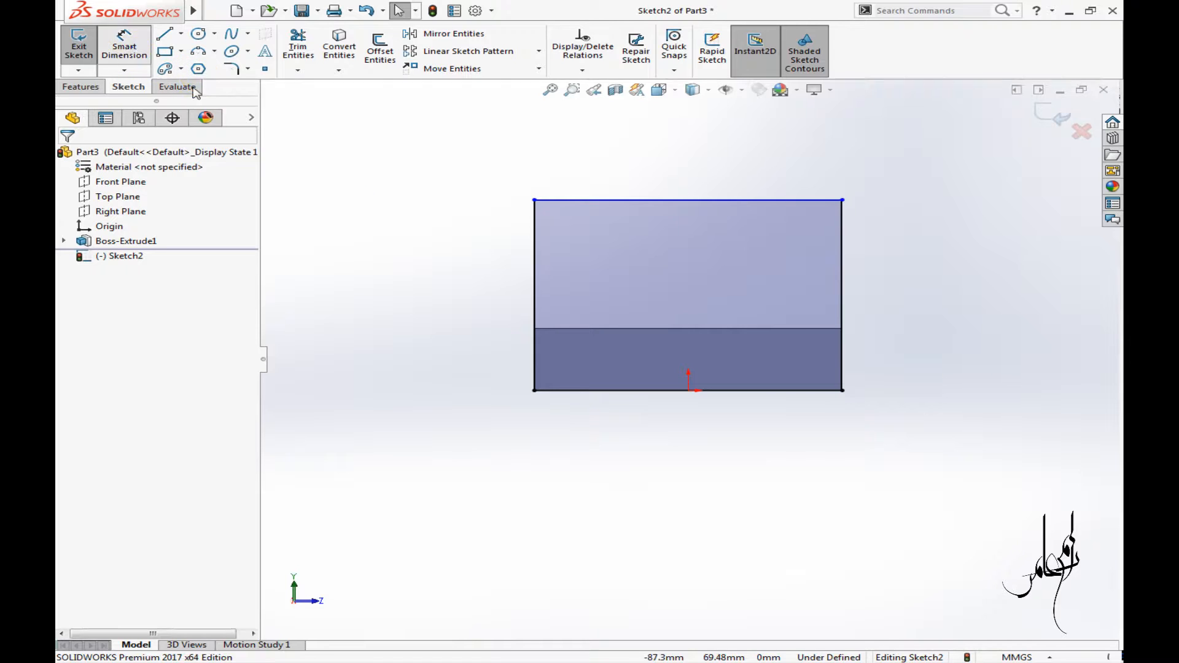
# - Dimension the rectangle's height as 64 mm
pyautogui.click(130, 47)
pyautogui.click(462, 301)
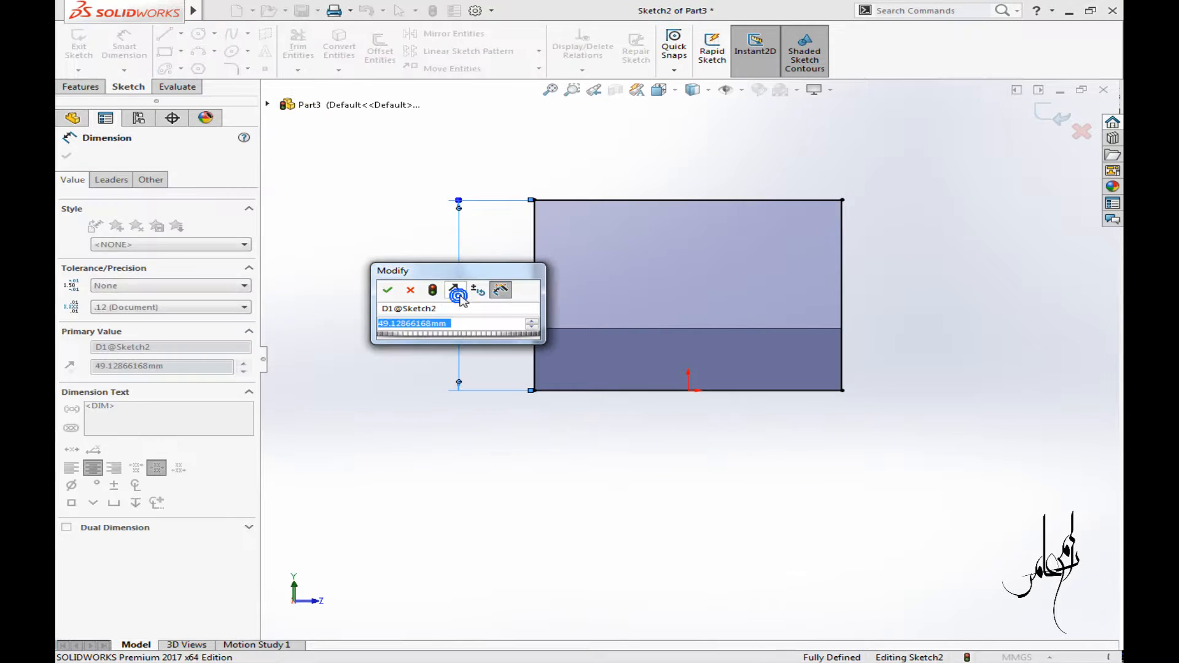
pyautogui.write('60')
pyautogui.press('Return')
pyautogui.press('Escape')
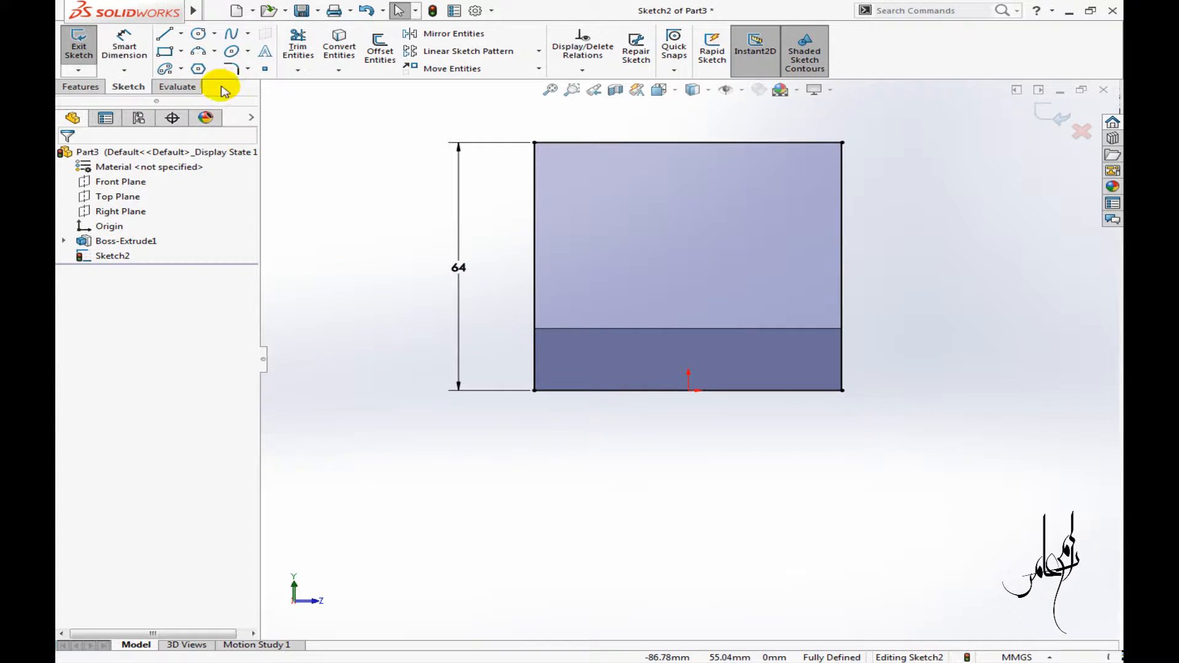
# - Add a 20 mm by 30 mm distance-distance sketch chamfer to the rectangle's upper right corner
pyautogui.click(249, 69)
pyautogui.click(254, 103)
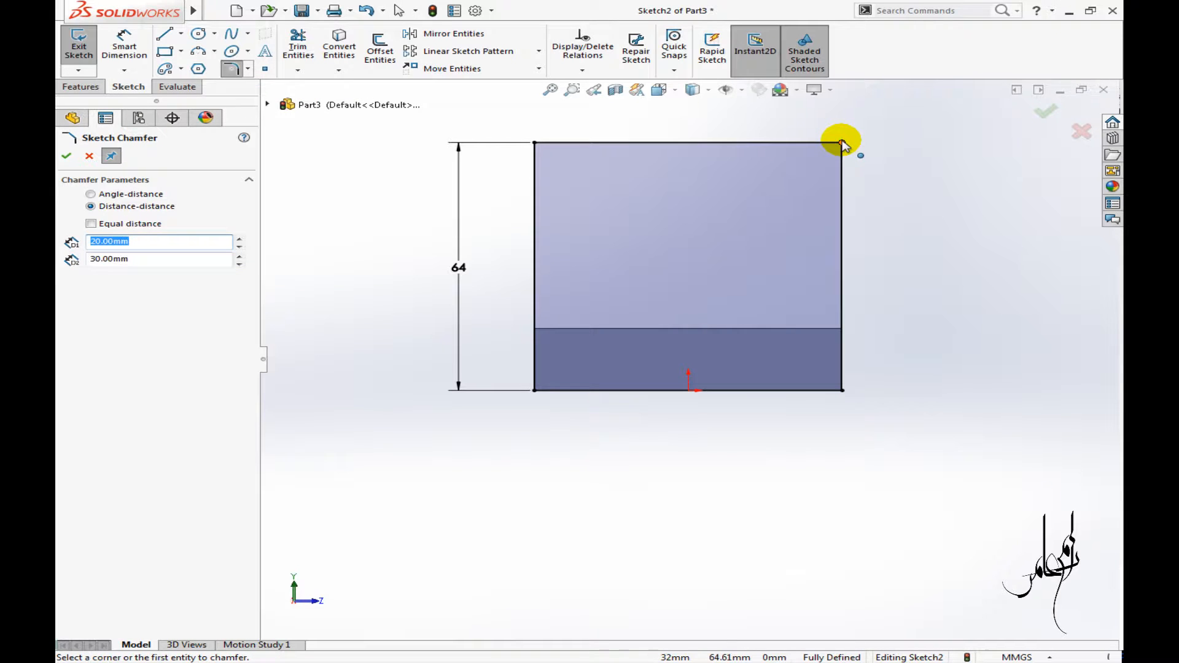
pyautogui.click(841, 143)
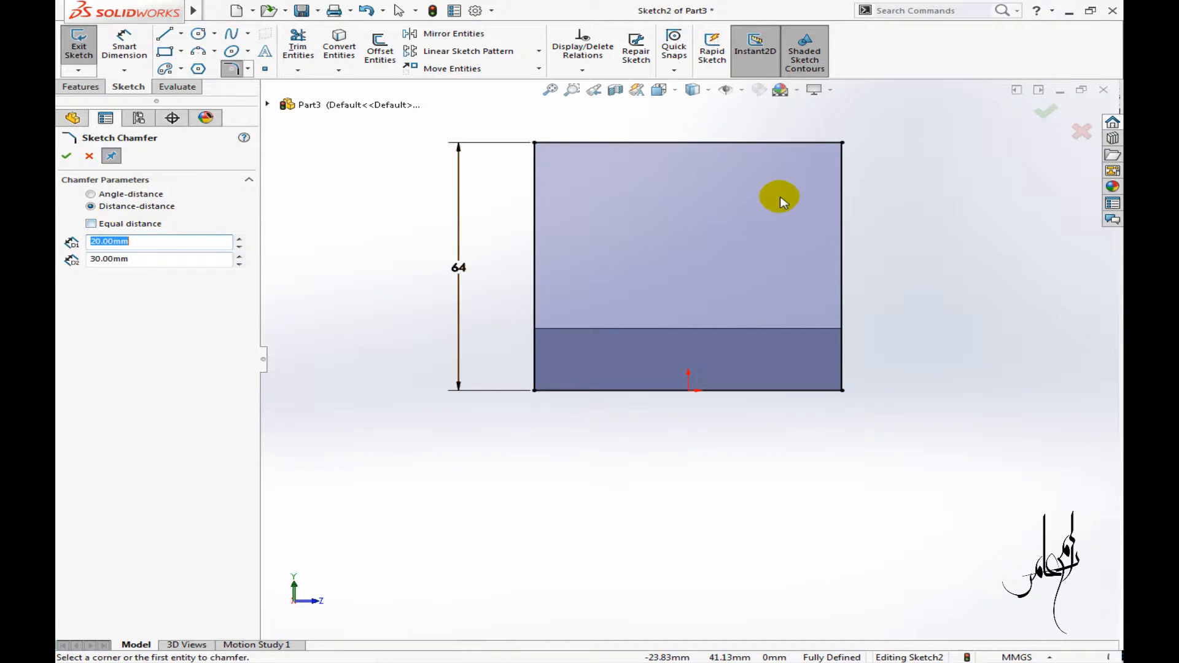
pyautogui.click(842, 151)
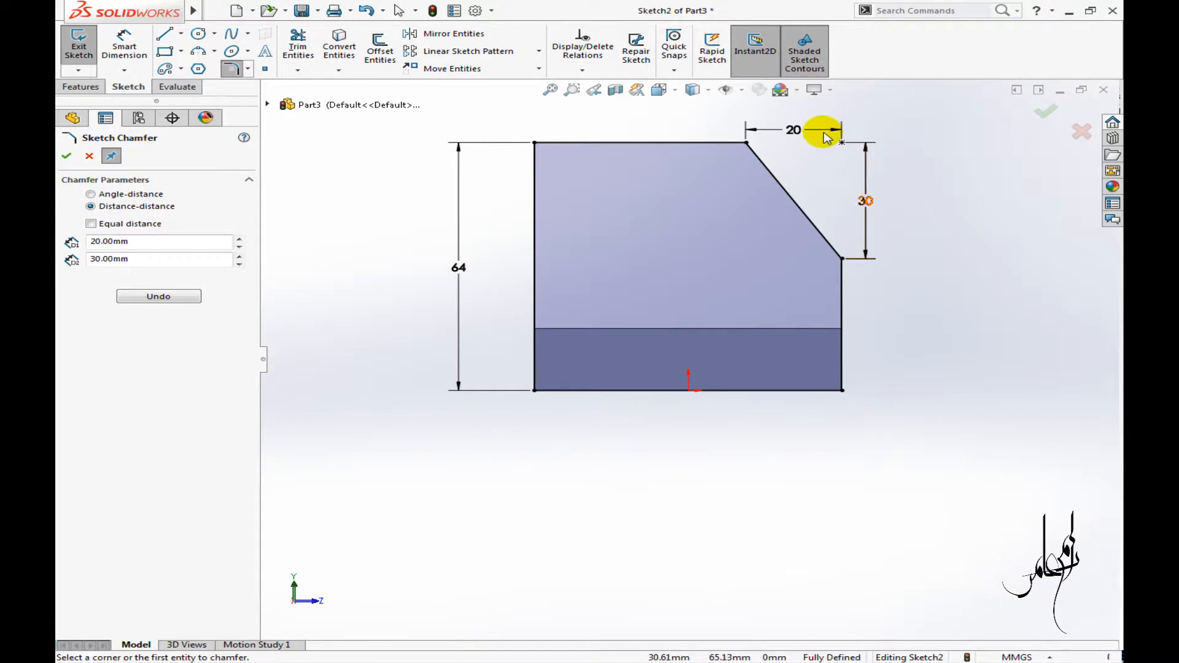
pyautogui.click(826, 136)
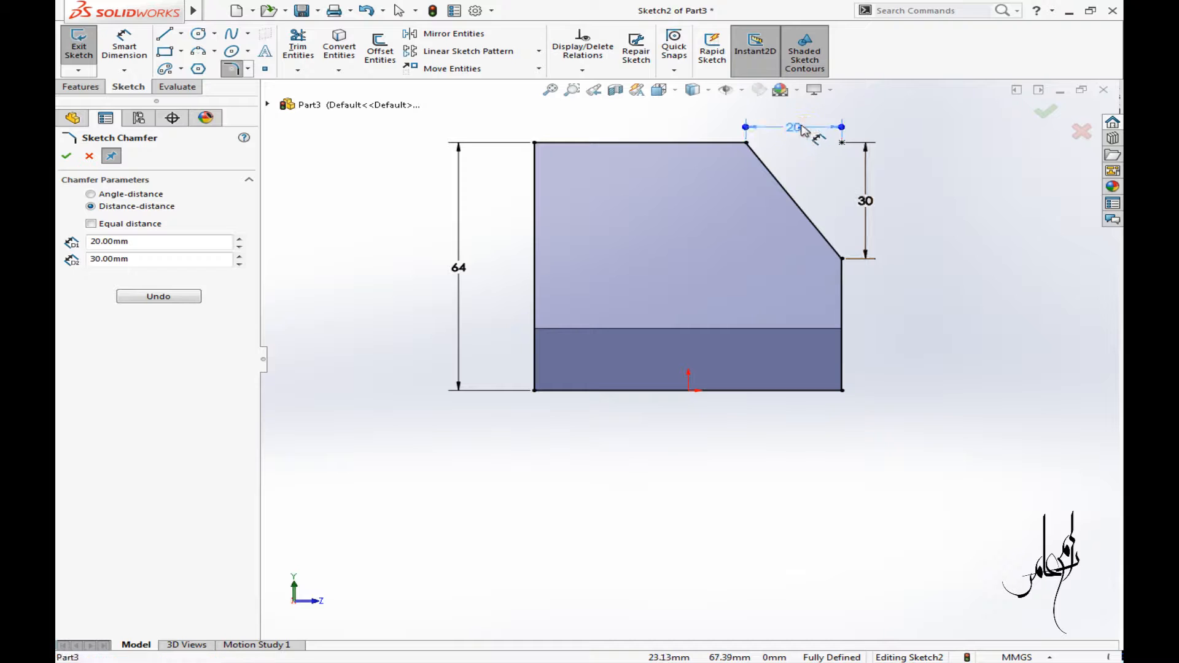
pyautogui.click(68, 156)
# - Extrude the chamfered profile 16 mm in the reversed direction, over the plate, with the result merged
pyautogui.click(82, 86)
pyautogui.click(86, 46)
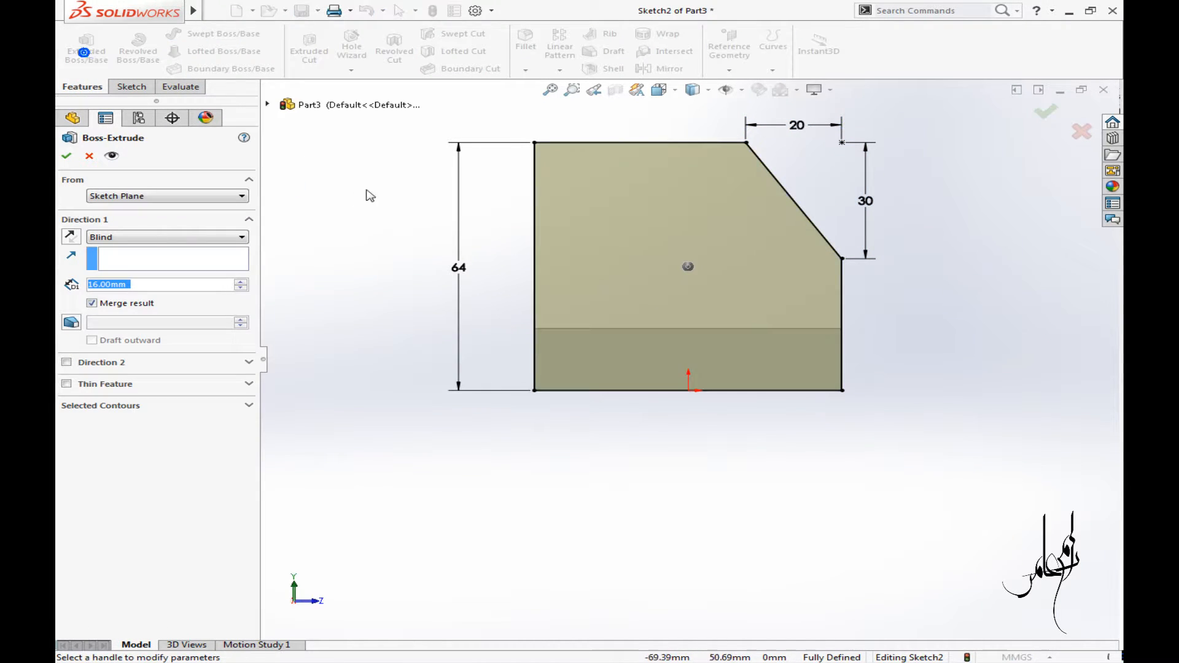
pyautogui.click(71, 236)
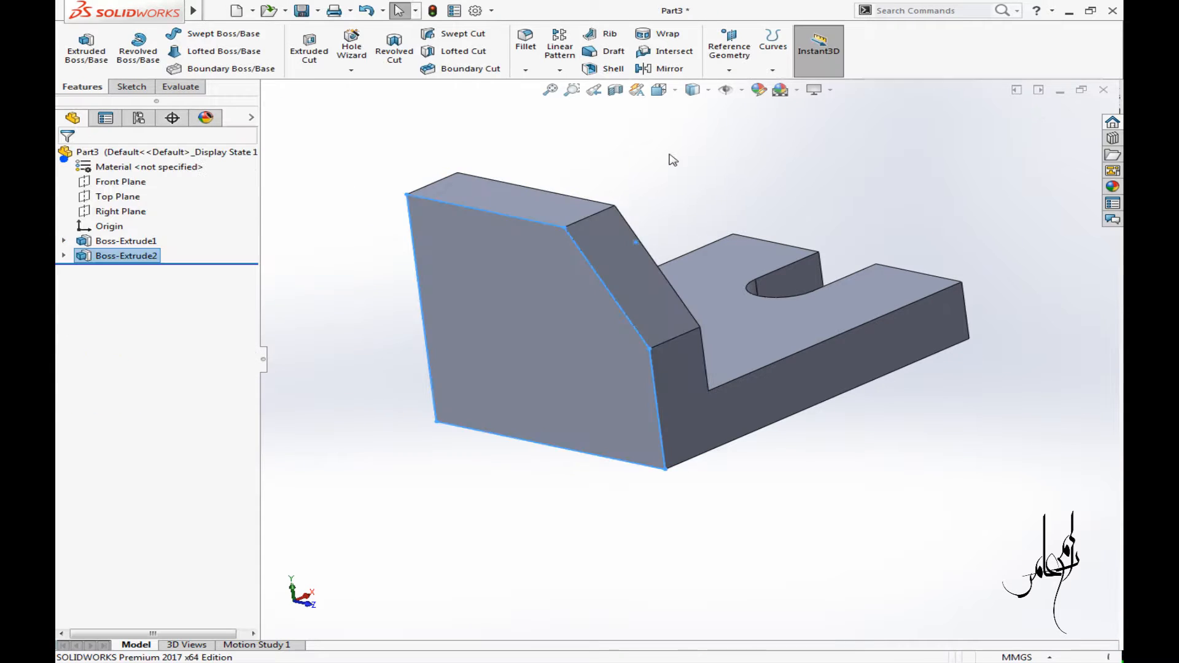
# - On the L-shaped side face, sketch a corner rectangle about 45 × 28 mm between the upright's inner edge and the plate's upper edge
pyautogui.moveTo(342, 218); pyautogui.dragTo(682, 379, button='middle')
pyautogui.click(681, 381)
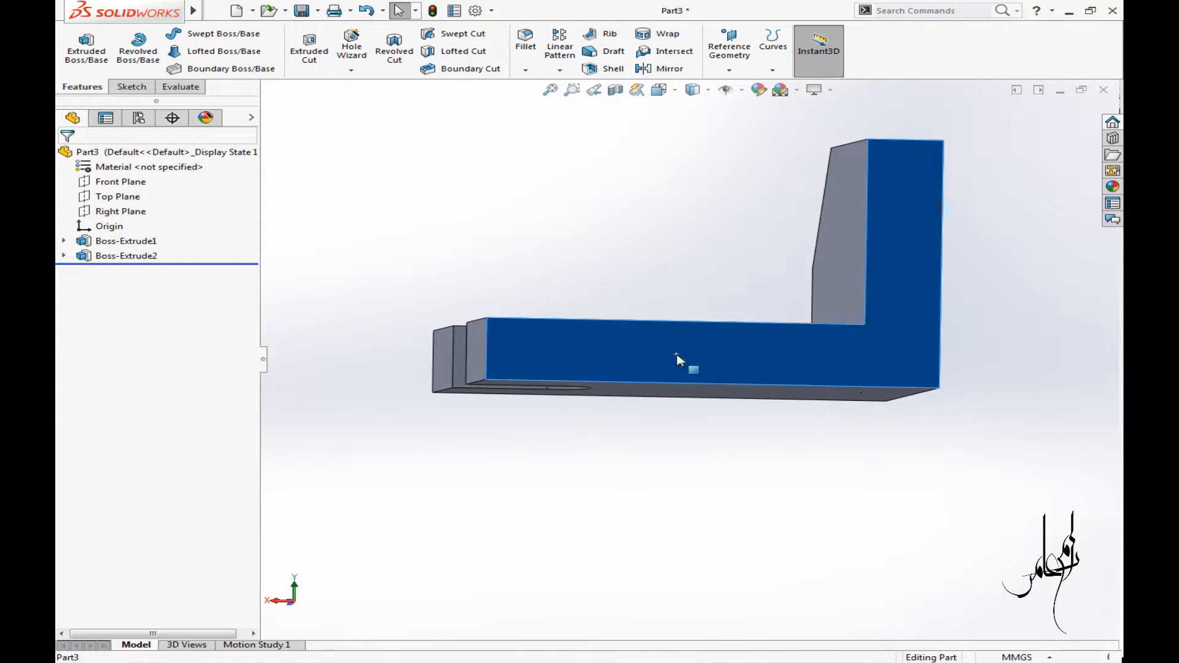
pyautogui.rightClick(679, 359)
pyautogui.click(782, 337)
pyautogui.click(139, 88)
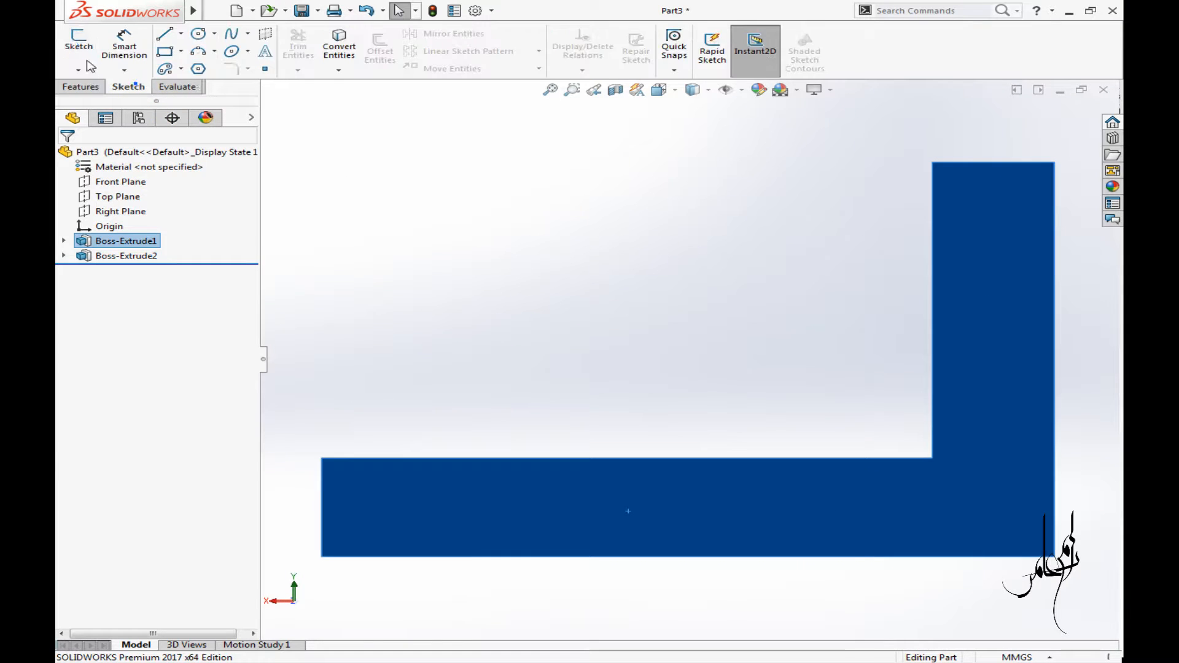
pyautogui.click(78, 46)
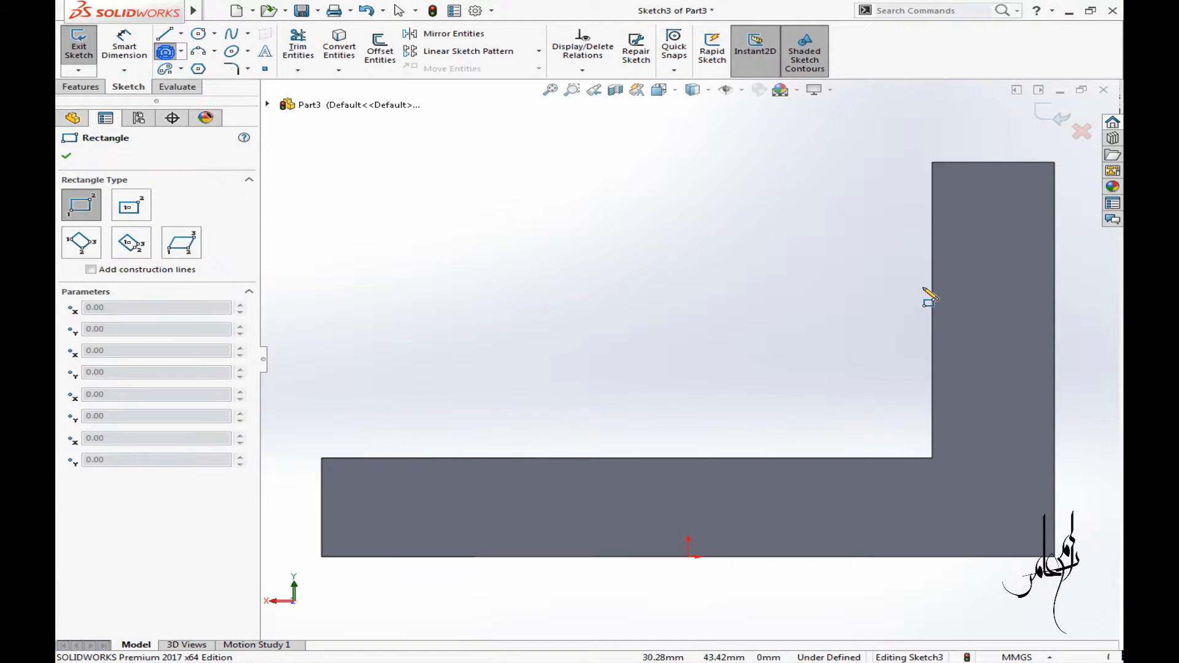
pyautogui.click(932, 287)
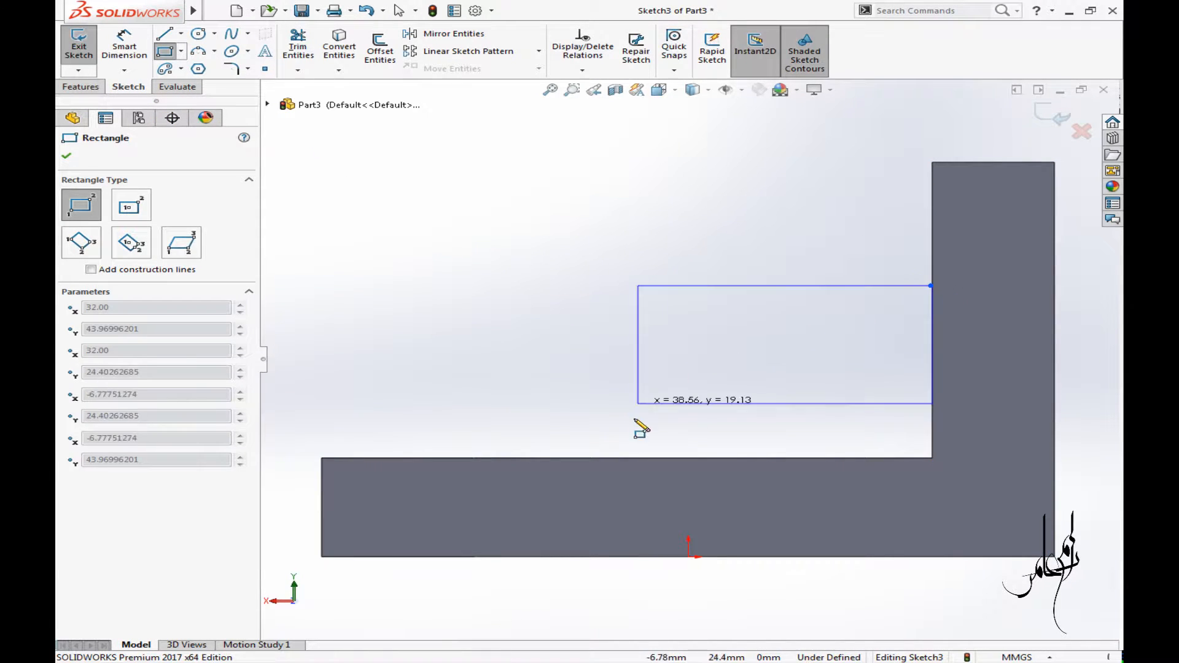
pyautogui.click(591, 456)
# - Dimension the rectangle in the inner corner as 28 mm high and 40 mm wide
pyautogui.rightClick(583, 436)
pyautogui.click(616, 409)
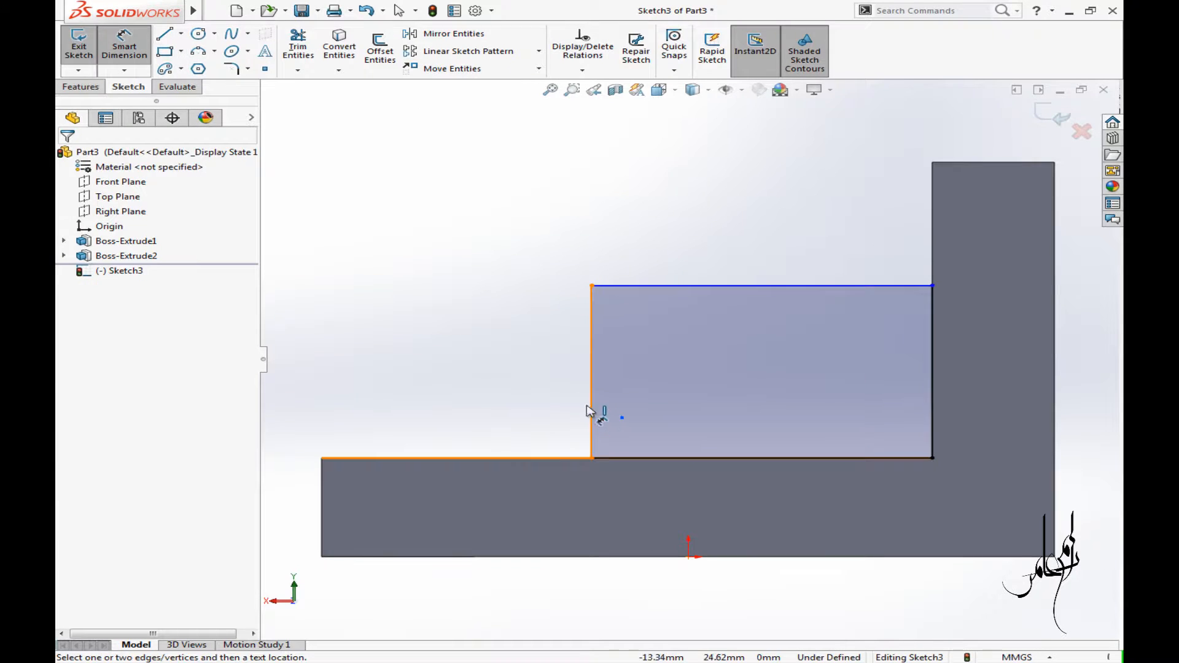
pyautogui.click(575, 410)
pyautogui.click(519, 400)
pyautogui.click(526, 395)
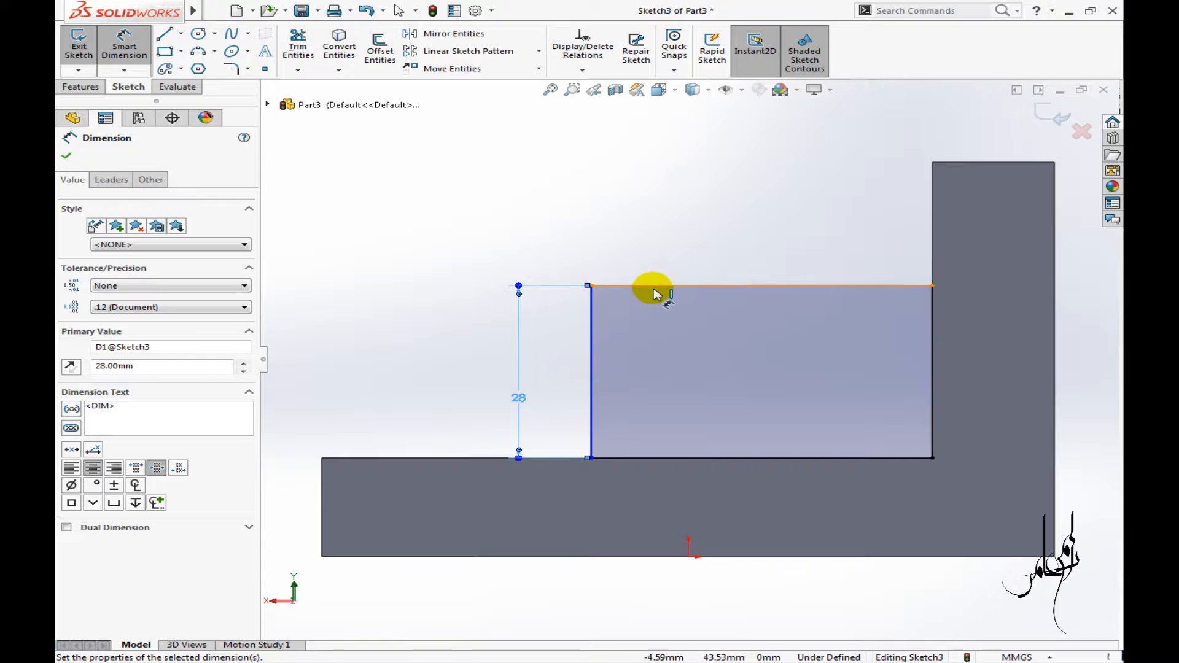
pyautogui.click(709, 286)
pyautogui.click(750, 393)
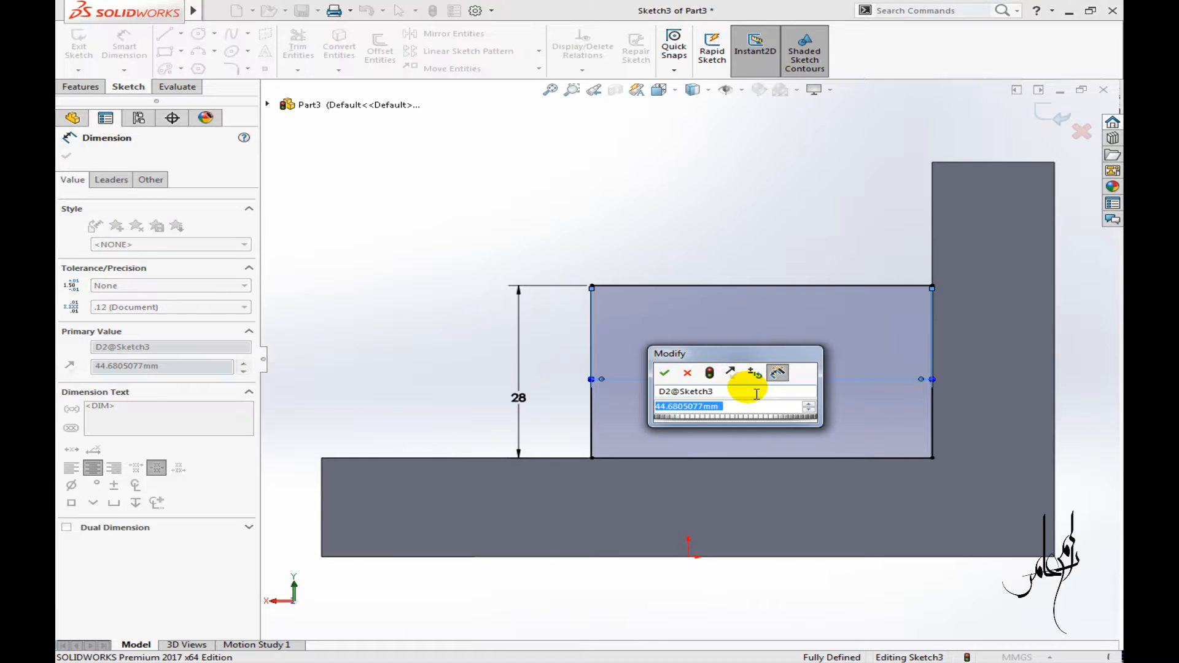
pyautogui.click(749, 393)
pyautogui.press('Escape')
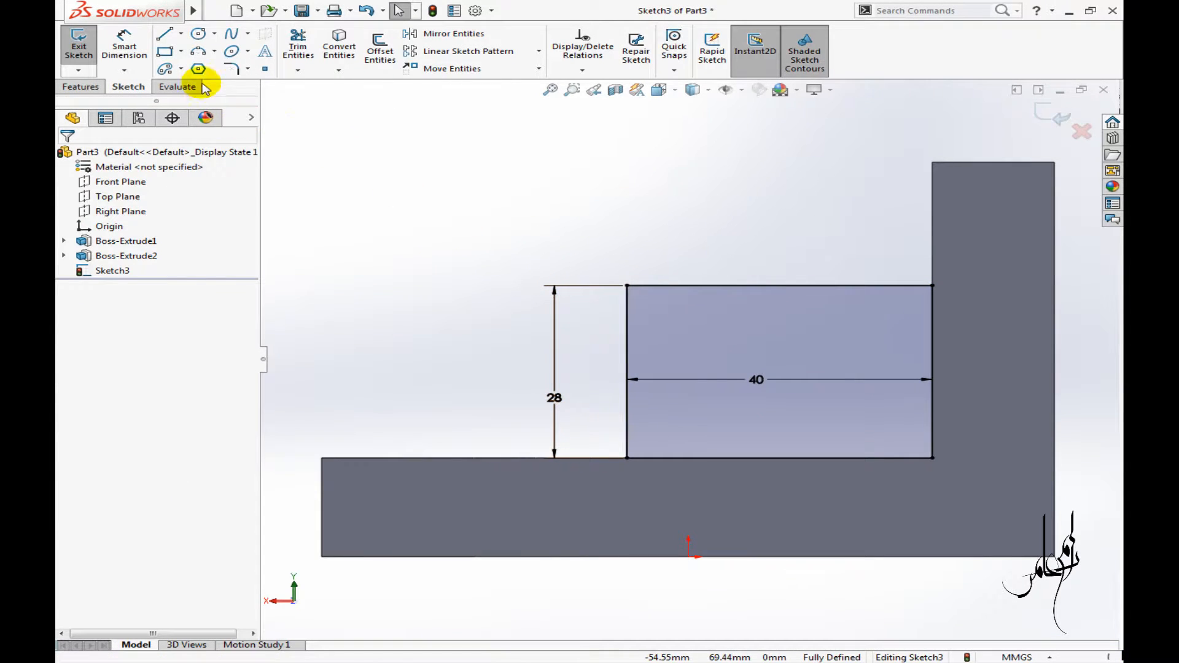
# - Sketch a three-point semicircular arc of about 15 mm radius, bulging downward, with both ends on the rectangle's upper edge
pyautogui.click(200, 53)
pyautogui.click(669, 286)
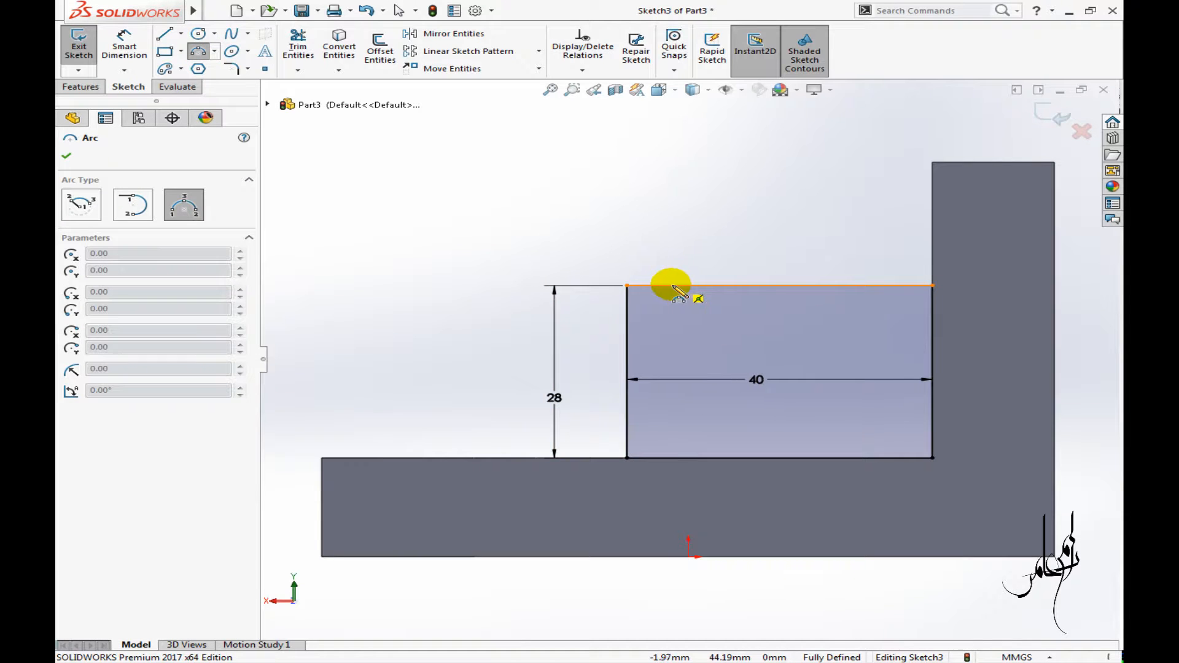
pyautogui.click(896, 285)
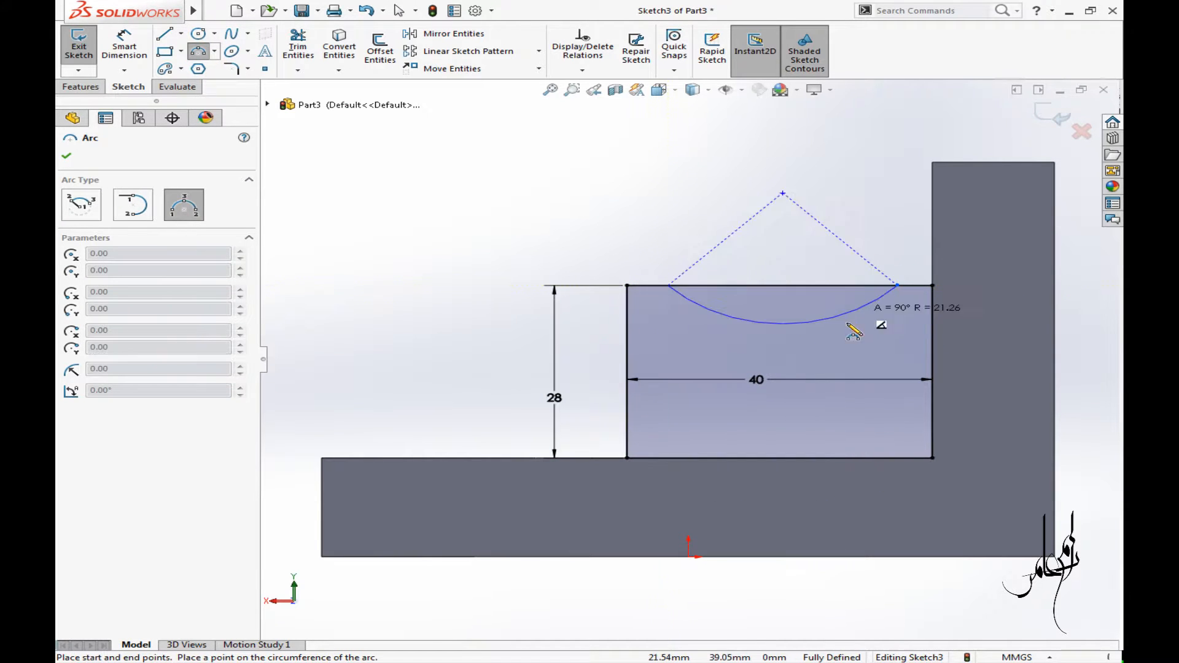
pyautogui.click(797, 374)
pyautogui.press('Escape')
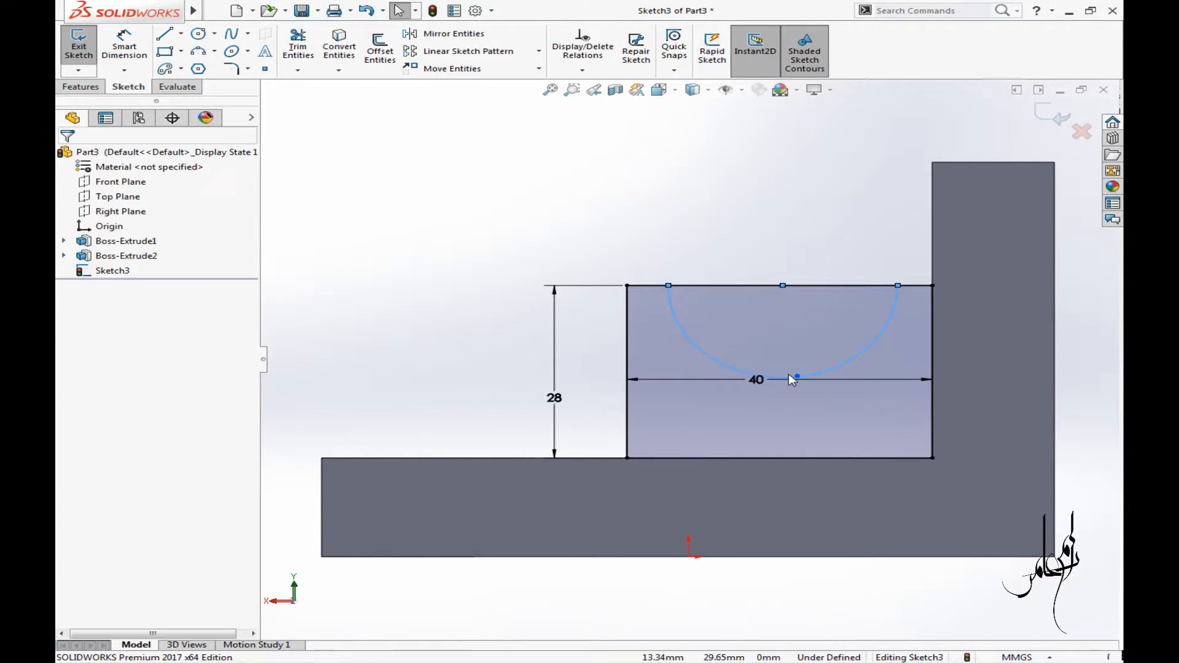
# - Move the 40 mm dimension clear below the arc and dimension the arc's radius as 12 mm
pyautogui.moveTo(760, 387); pyautogui.dragTo(782, 428)
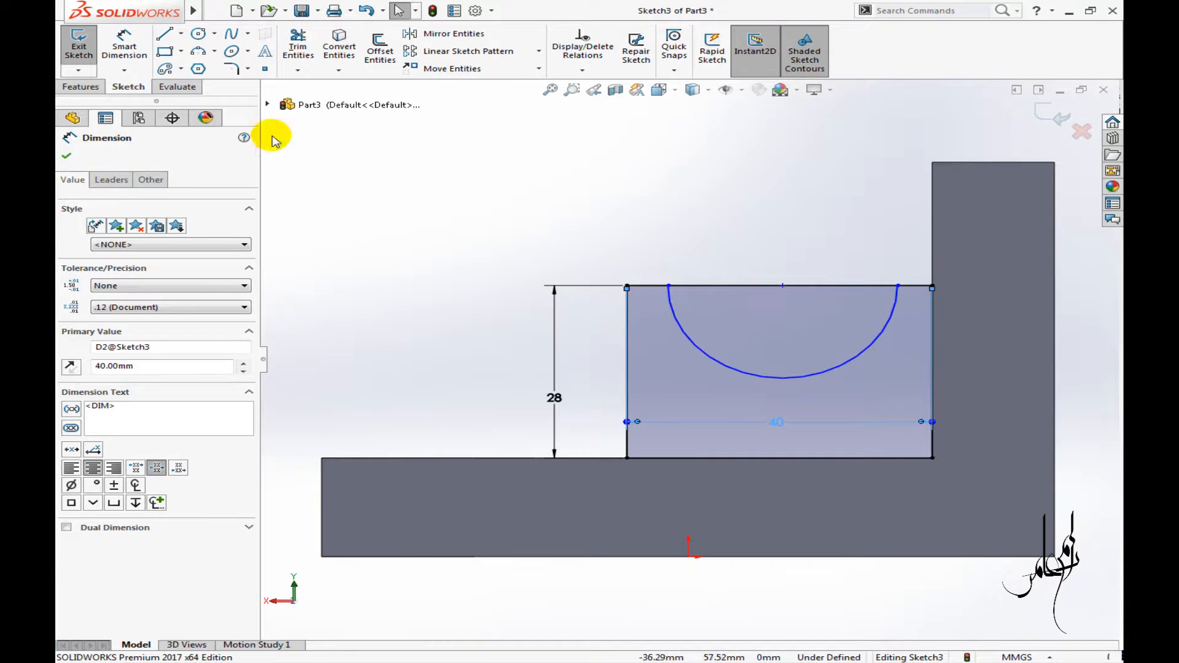
pyautogui.click(124, 46)
pyautogui.click(745, 375)
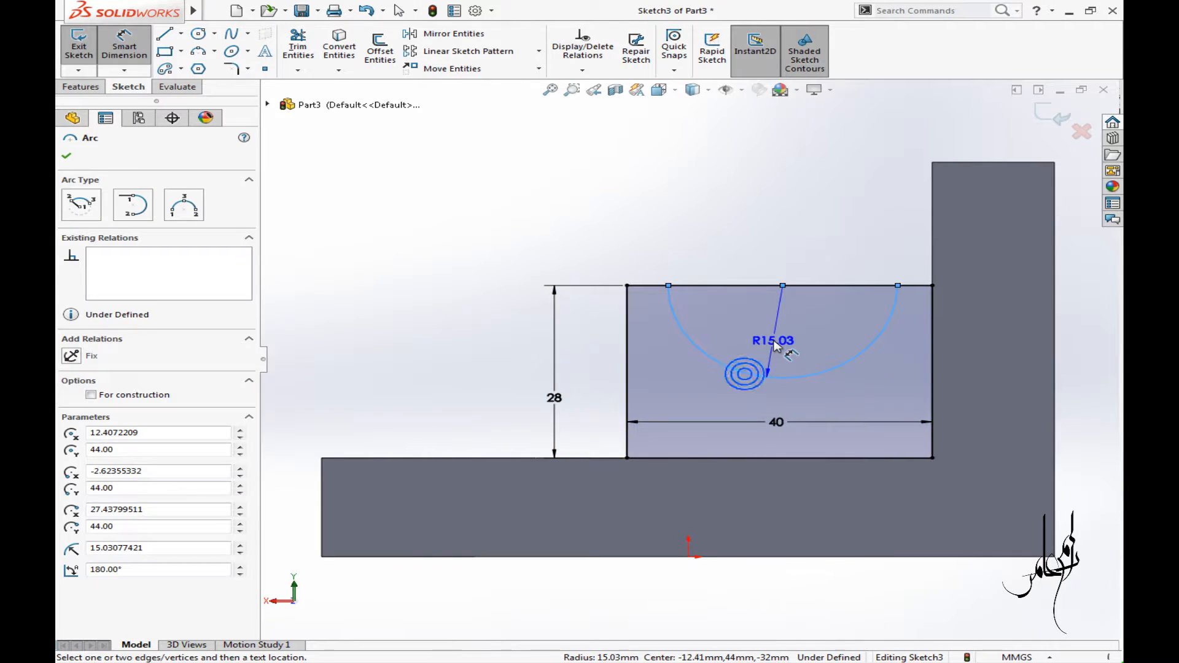
pyautogui.click(774, 344)
pyautogui.write('12')
pyautogui.press('Return')
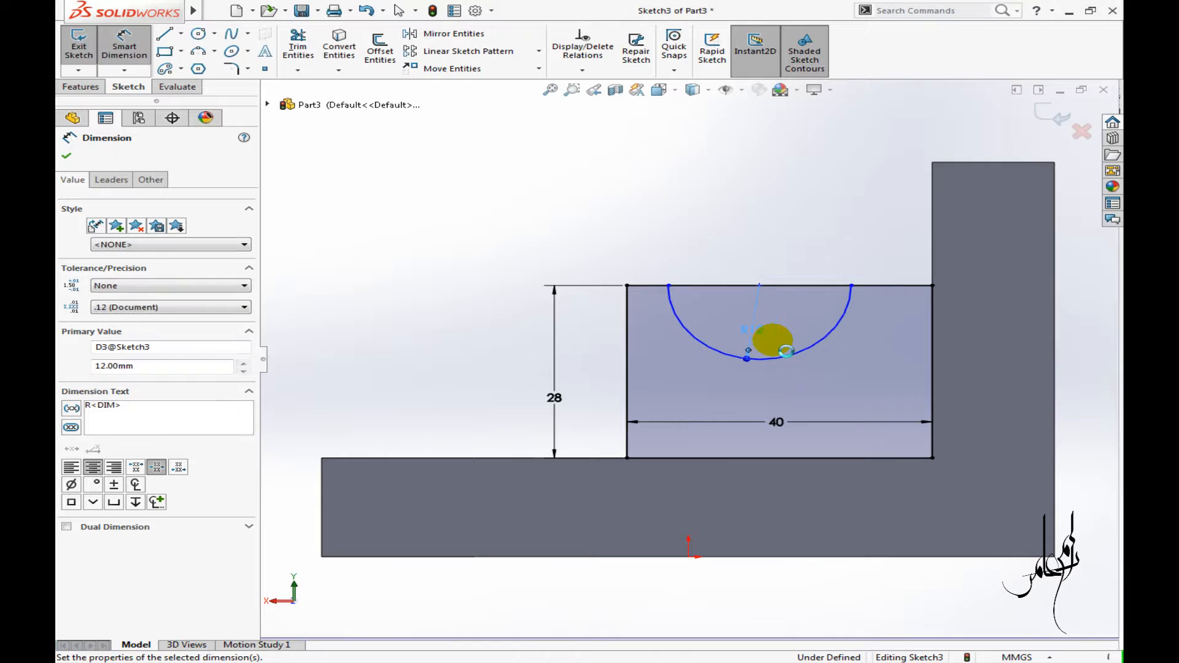
# - Dimension the distance from the rectangle's outer upper corner to the arc's nearest endpoint as 8 mm
pyautogui.click(669, 286)
pyautogui.click(627, 285)
pyautogui.click(645, 262)
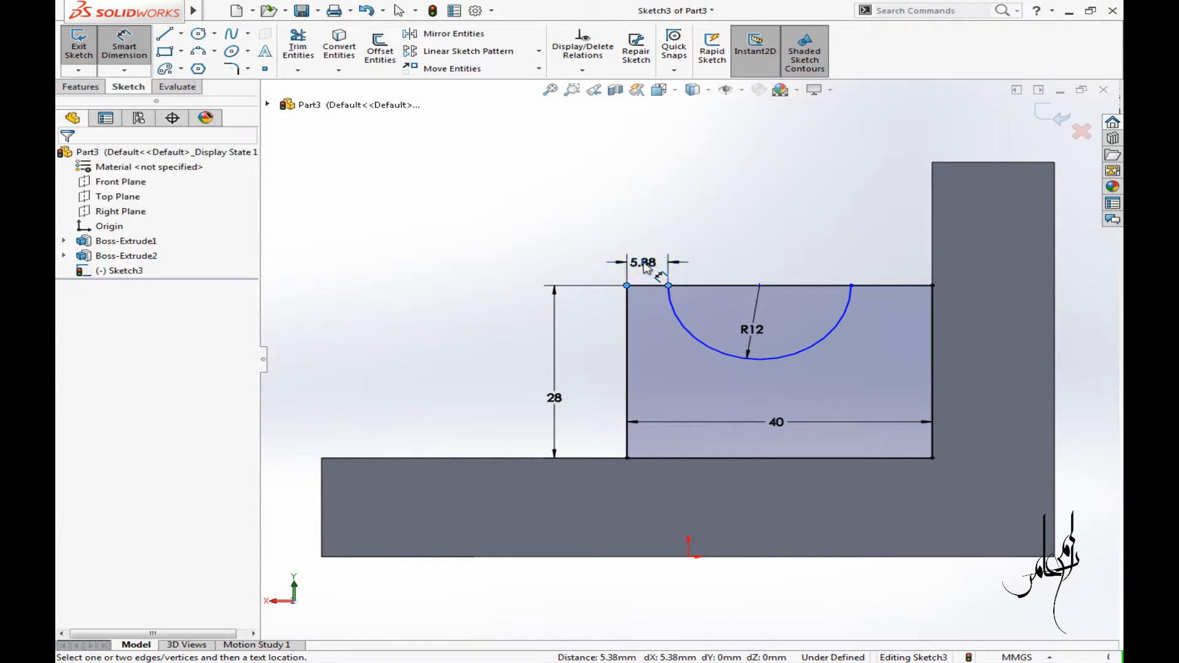
pyautogui.write('8mm')
pyautogui.press('Return')
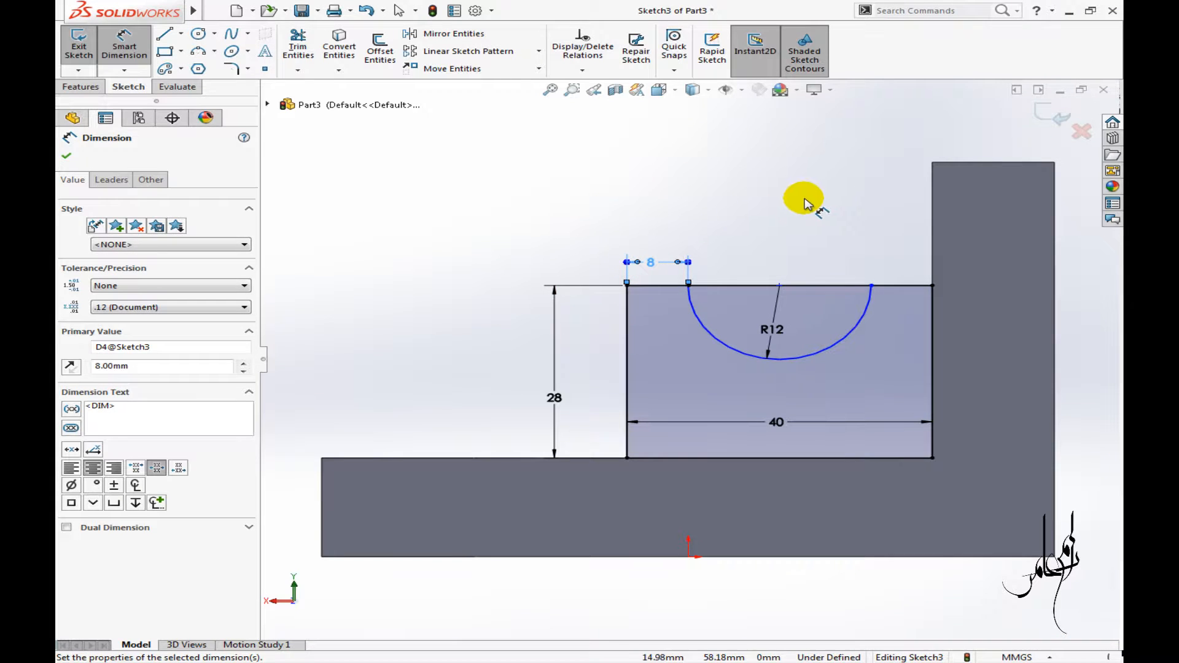
pyautogui.press('Escape')
pyautogui.click(784, 286)
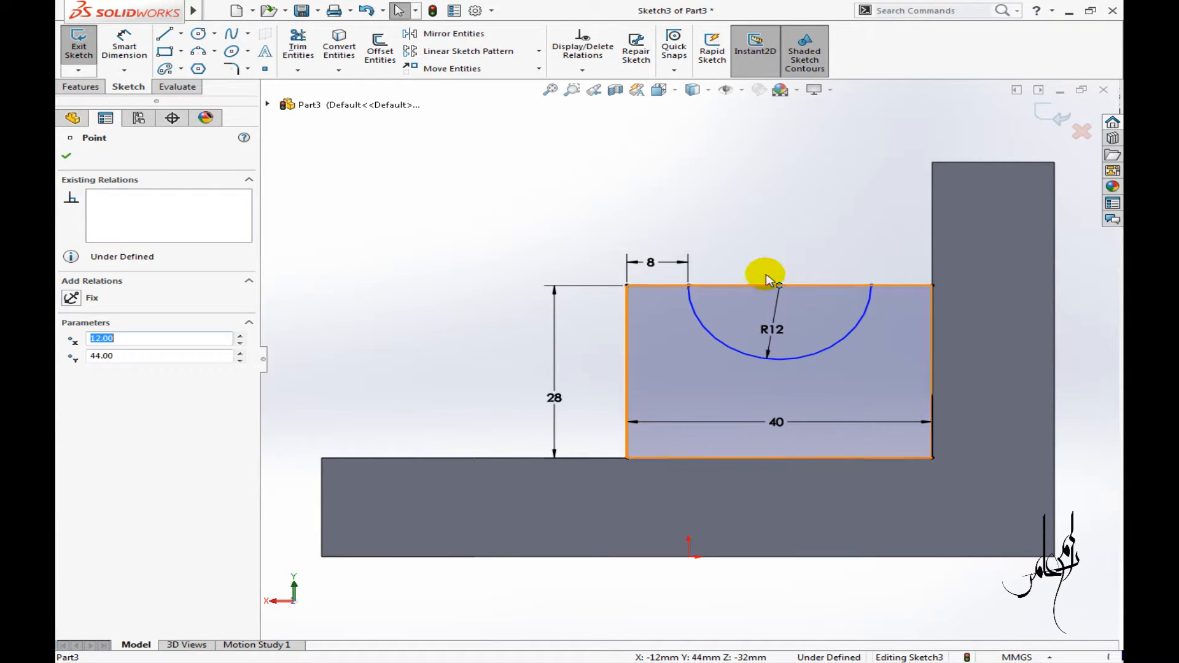
pyautogui.click(766, 255)
pyautogui.click(764, 458)
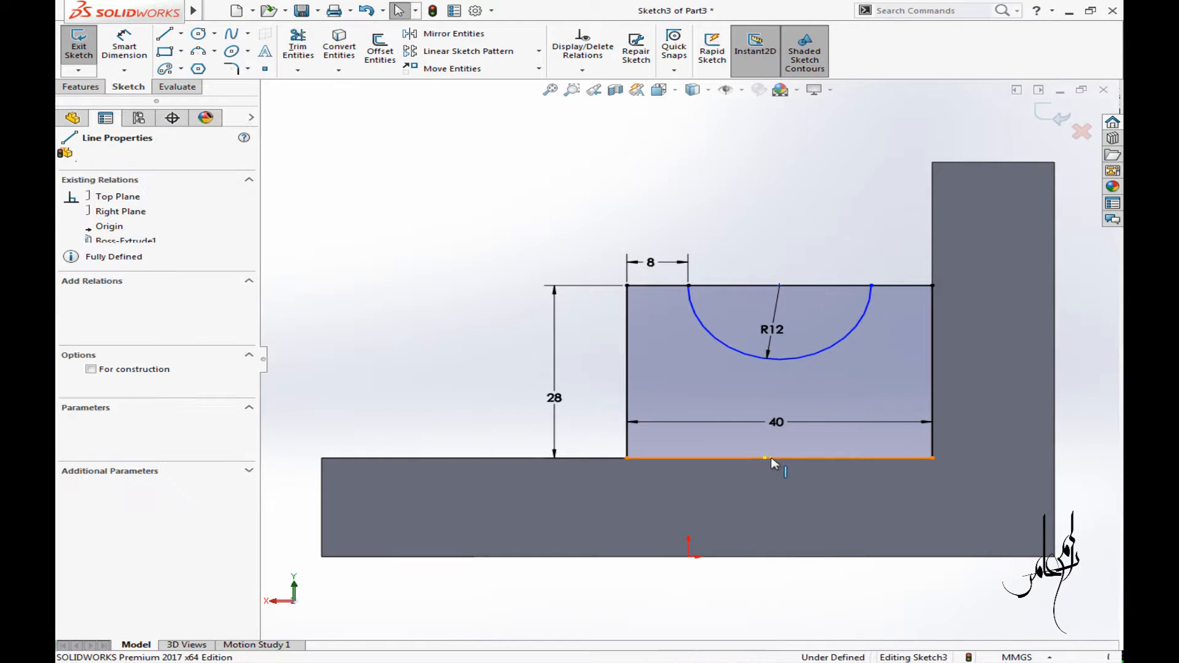
pyautogui.rightClick(765, 458)
pyautogui.click(535, 358)
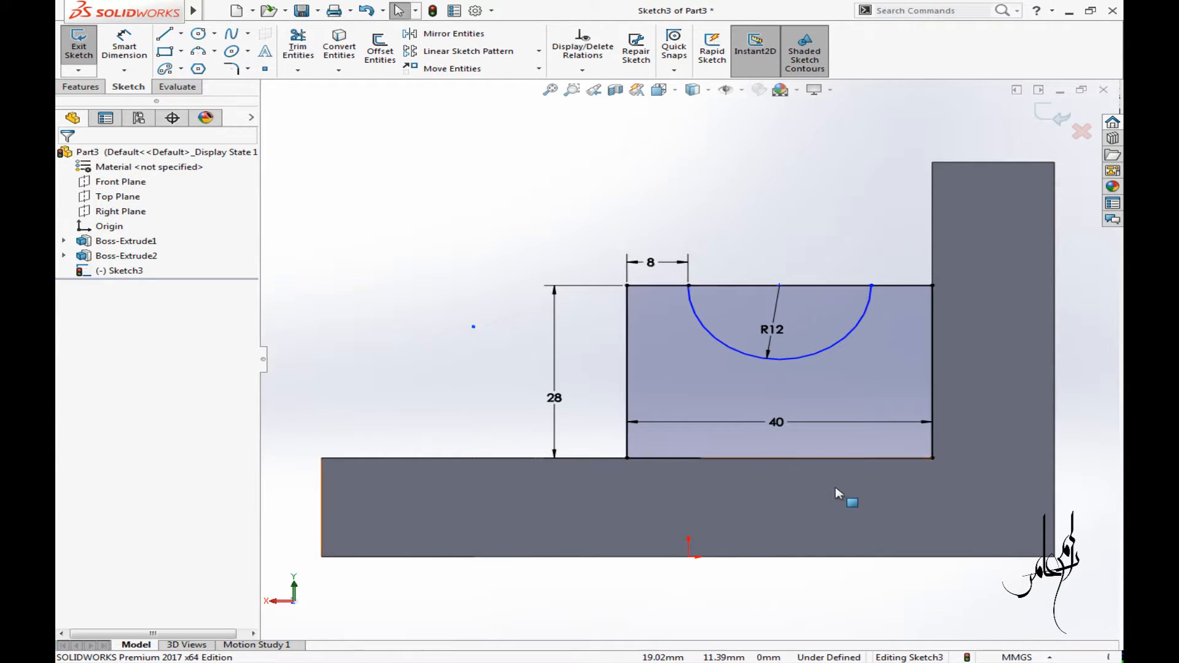
# - Add a vertical relation between the arc's centre and the midpoint of the rectangle's lower edge
pyautogui.rightClick(779, 459)
pyautogui.click(817, 429)
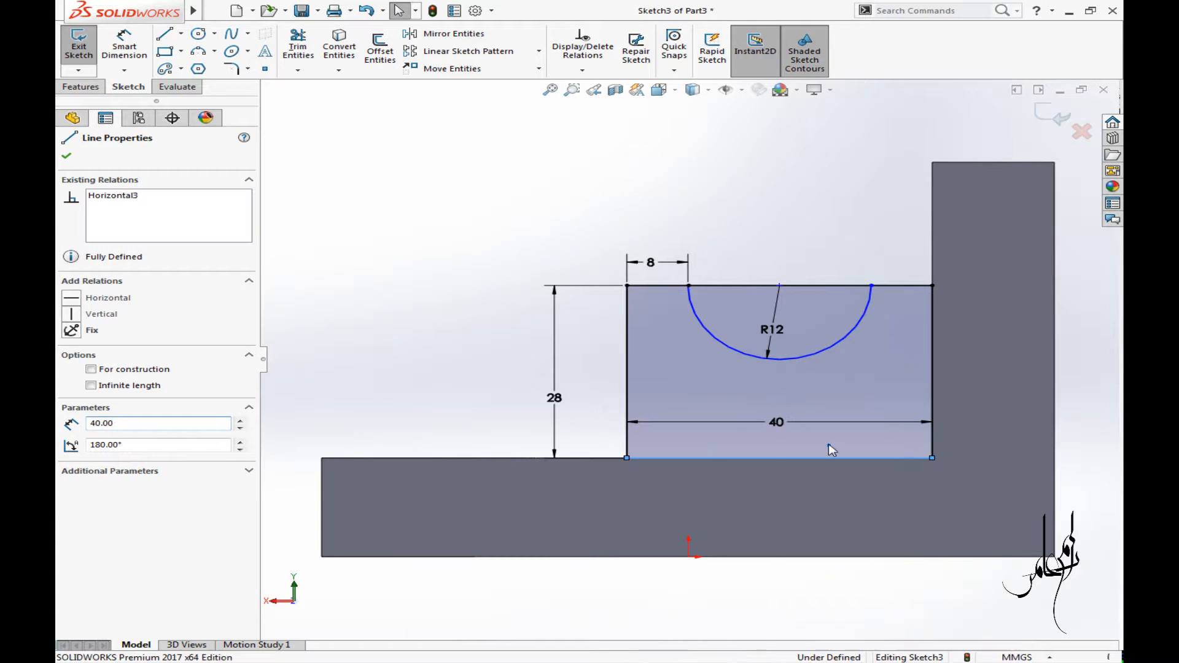
pyautogui.click(781, 286)
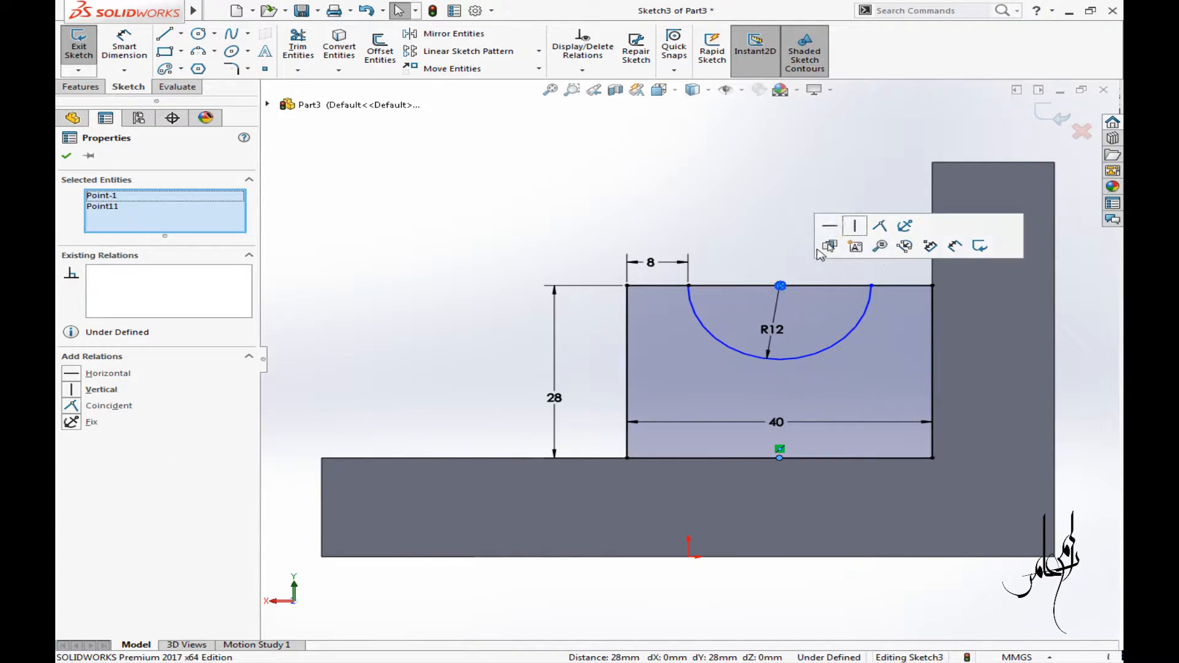
pyautogui.click(848, 227)
pyautogui.click(692, 178)
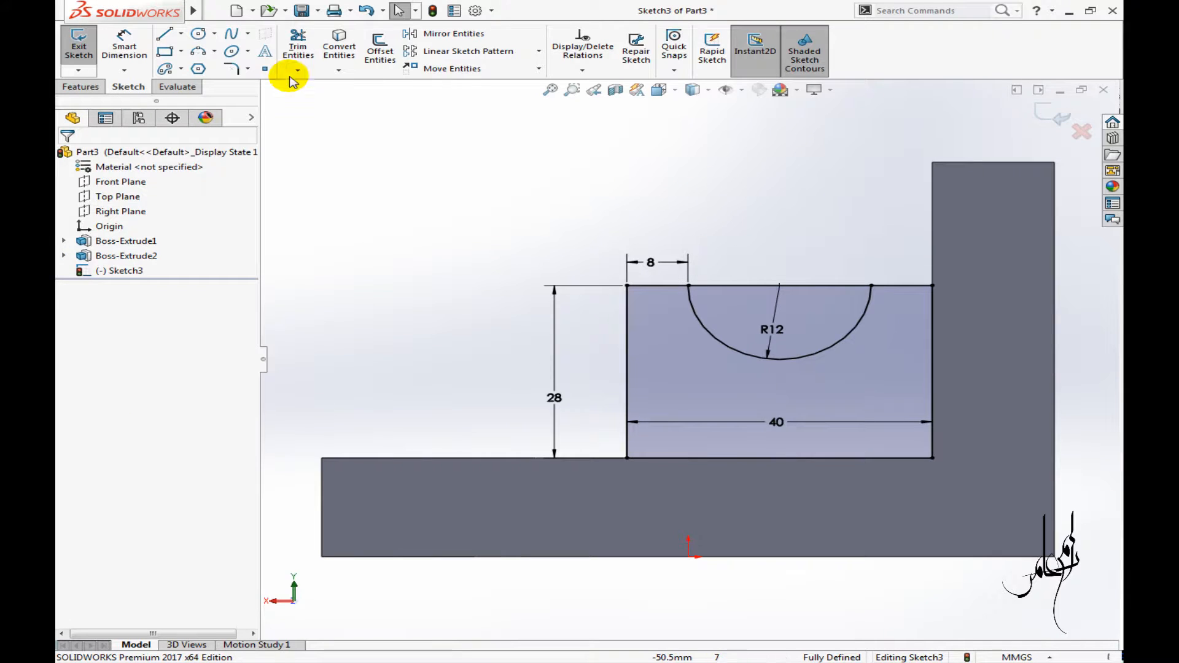
# - Trim away the part of the rectangle's upper edge that lies between the arc's endpoints
pyautogui.click(298, 44)
pyautogui.click(718, 286)
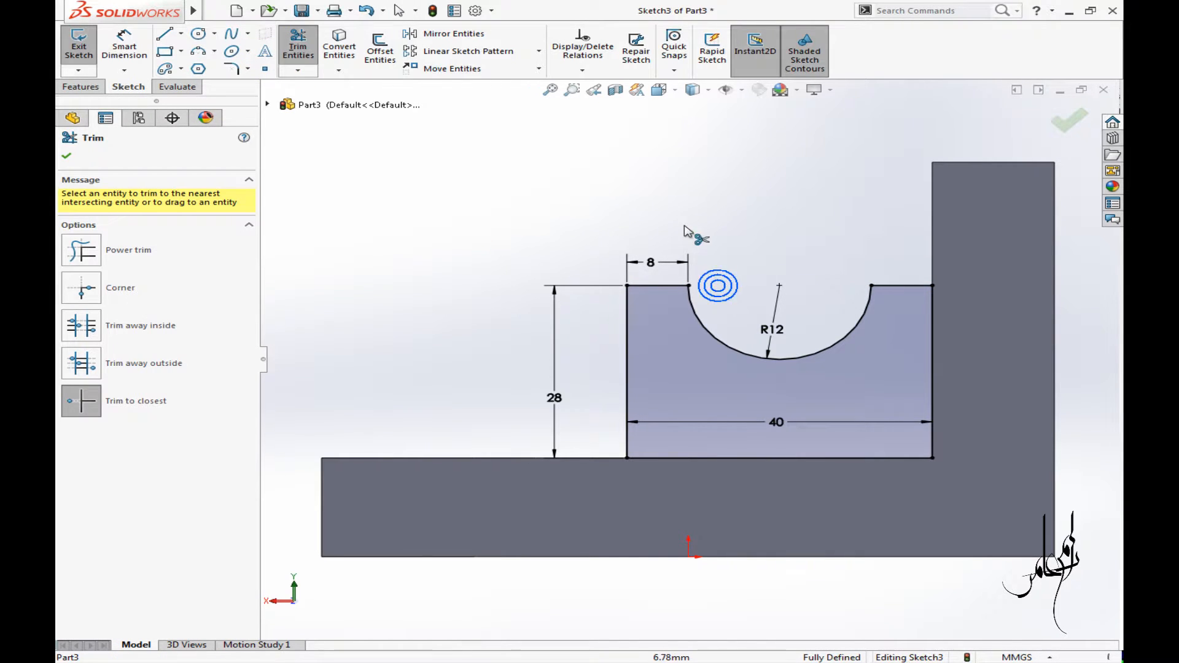
pyautogui.press('Escape')
# - Extrude the profile in the reversed direction as Offset From Surface, ending 22 mm short of the bracket's opposite side face, with the result merged
pyautogui.moveTo(469, 211); pyautogui.dragTo(537, 259, button='middle')
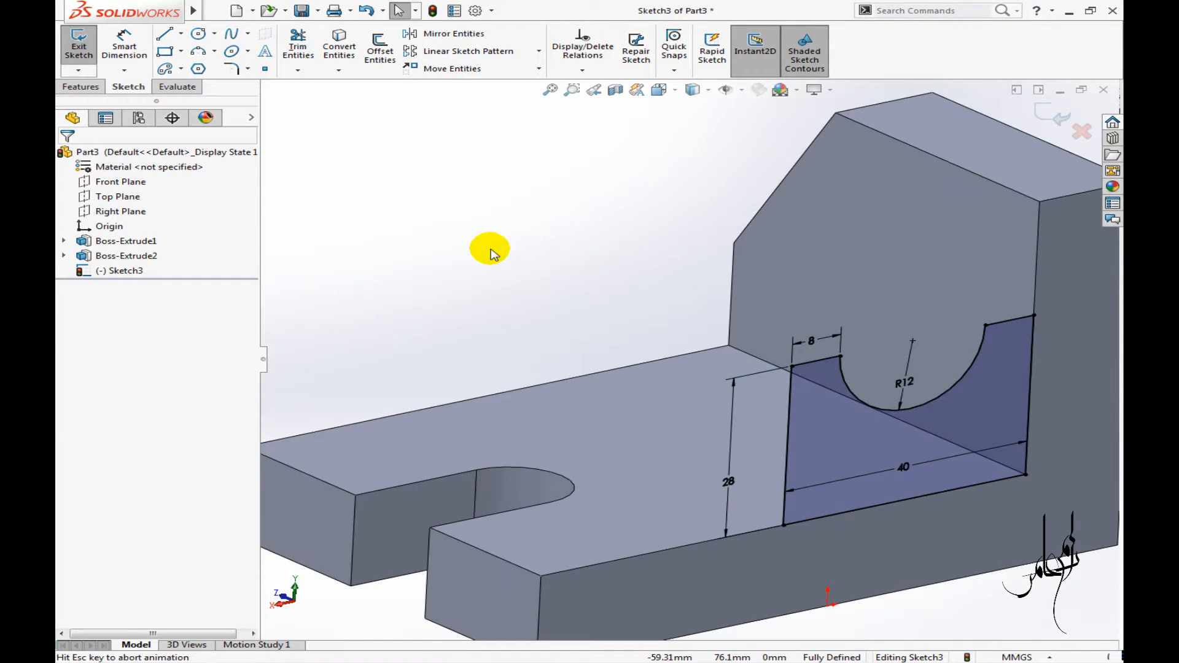
pyautogui.click(98, 87)
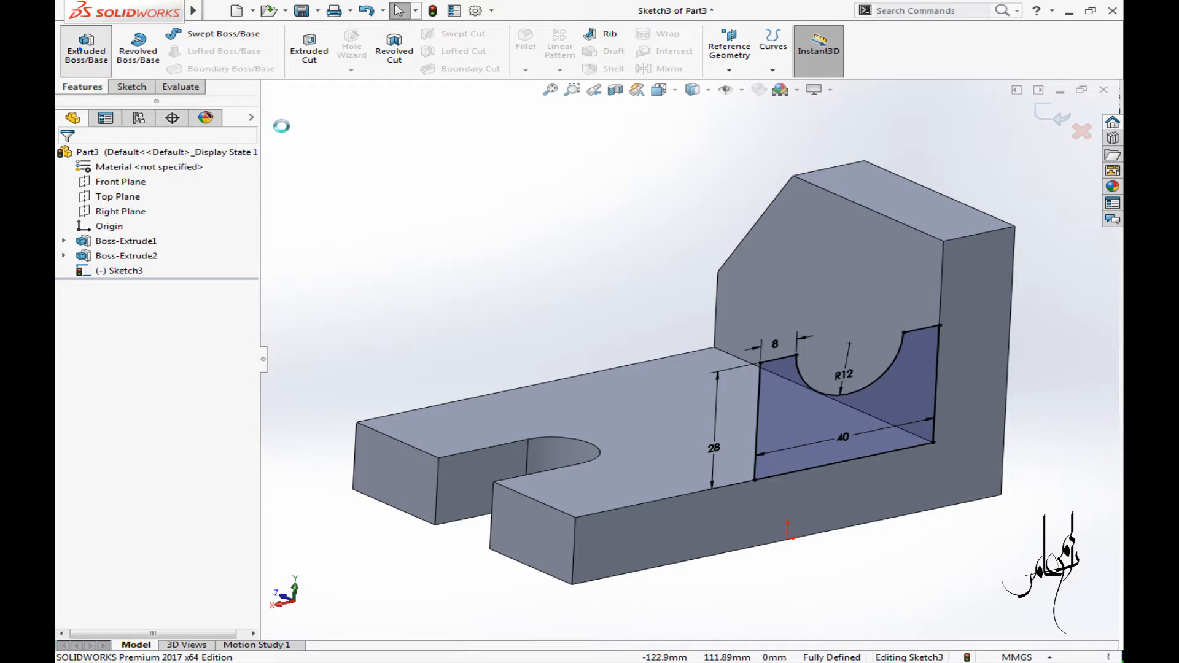
pyautogui.click(78, 238)
pyautogui.click(110, 237)
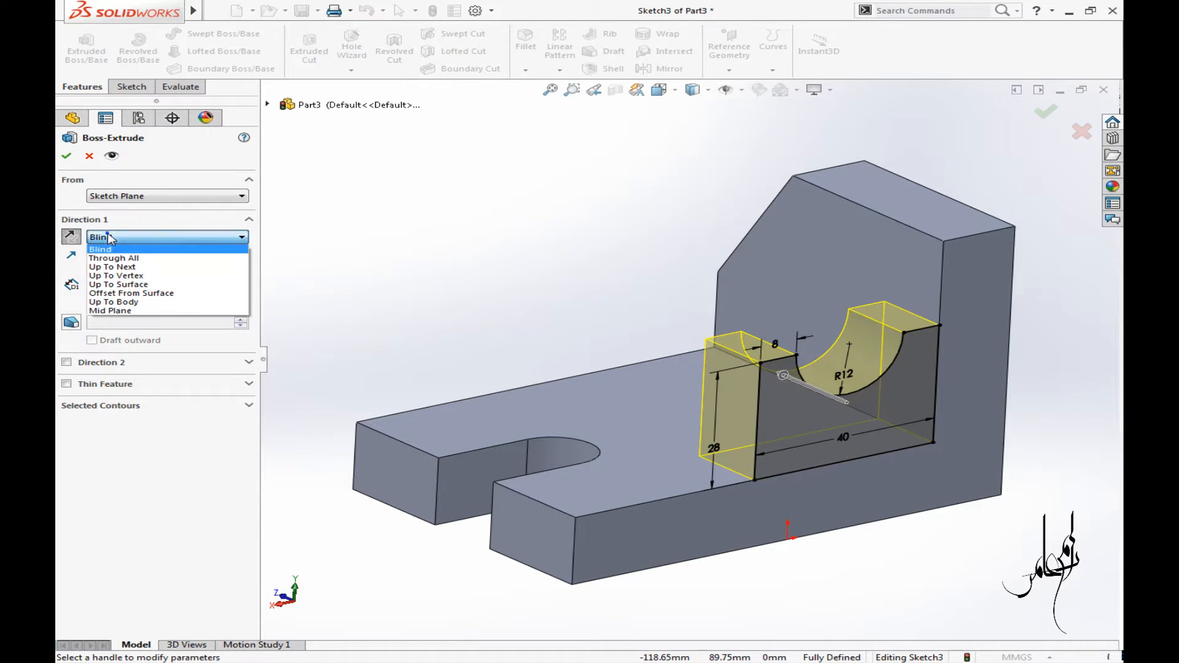
pyautogui.click(132, 293)
pyautogui.moveTo(417, 295); pyautogui.dragTo(450, 395, button='middle')
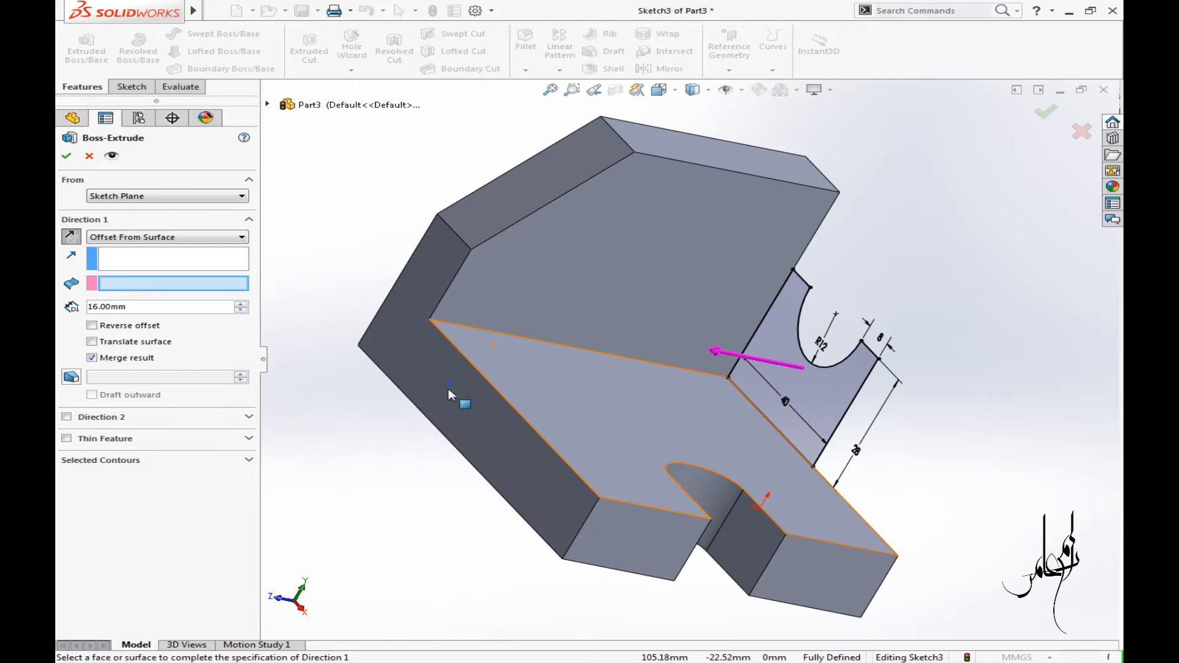
pyautogui.click(377, 455)
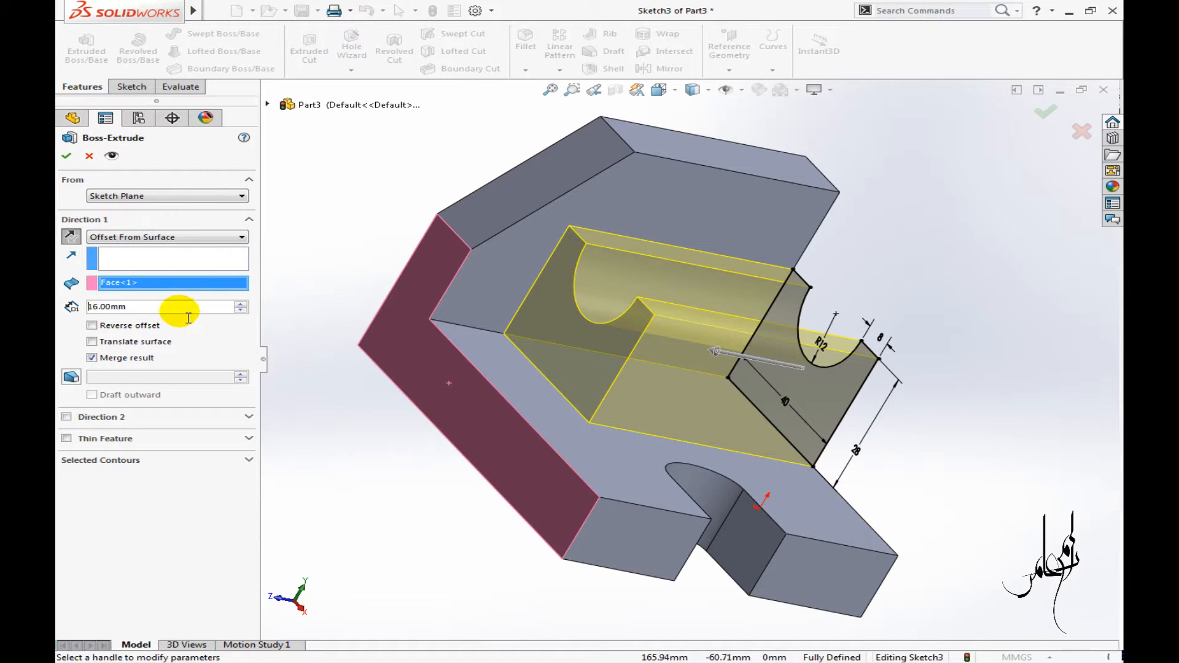
pyautogui.write('22')
pyautogui.press('Return')
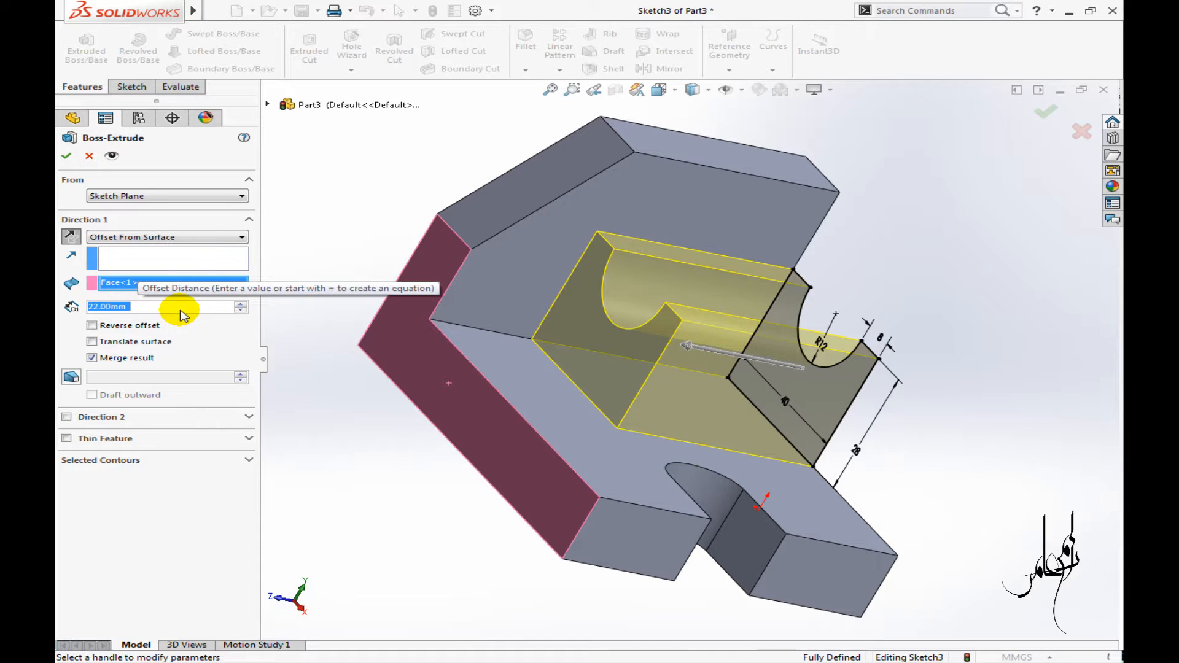
pyautogui.click(66, 156)
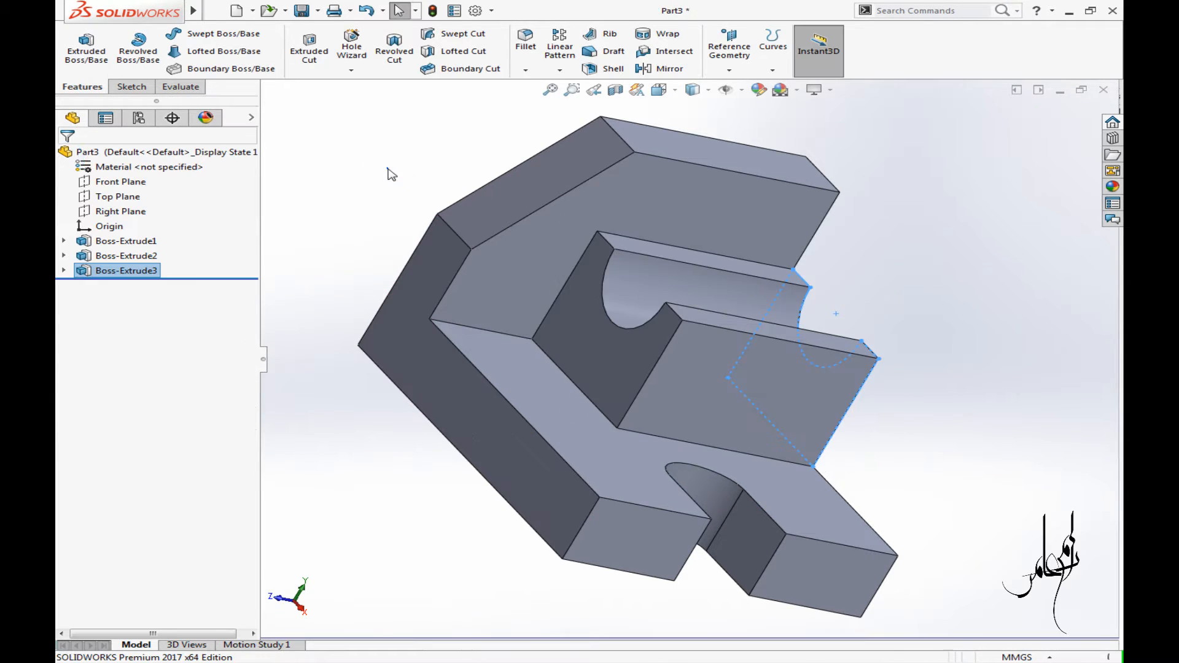
# - On the stepped side face, sketch a closed triangle joining the block's upper outer corner, the plate's upper end corner and the block's base corner
pyautogui.moveTo(387, 167); pyautogui.dragTo(328, 135, button='middle')
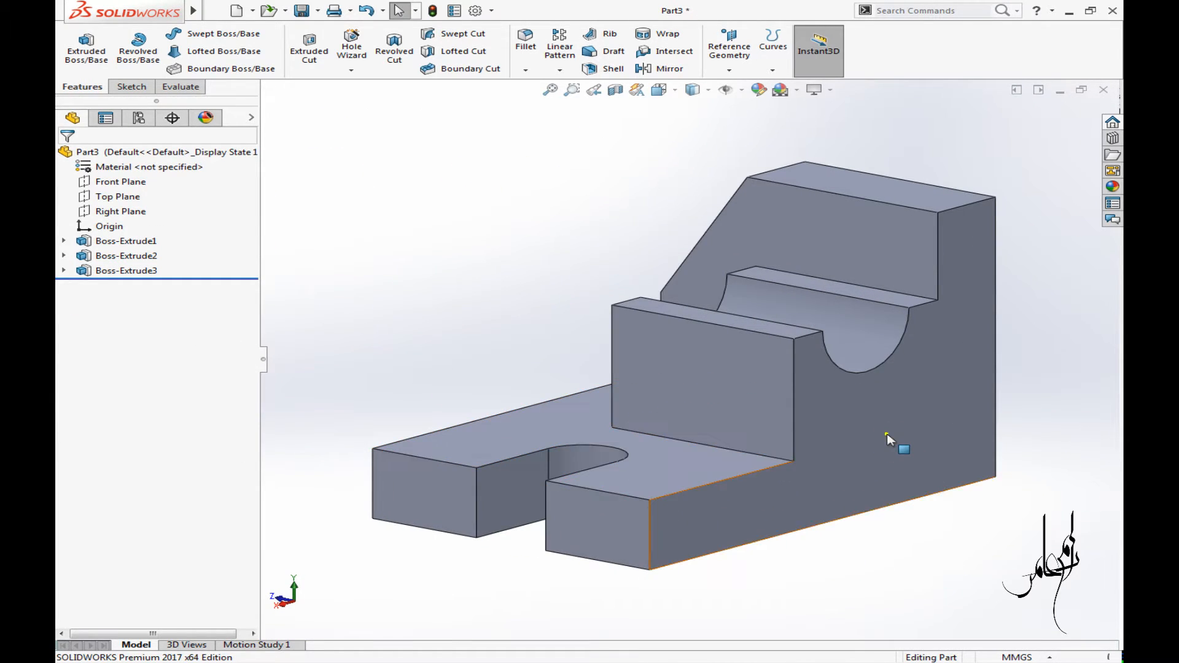
pyautogui.click(927, 422)
pyautogui.rightClick(927, 422)
pyautogui.click(995, 361)
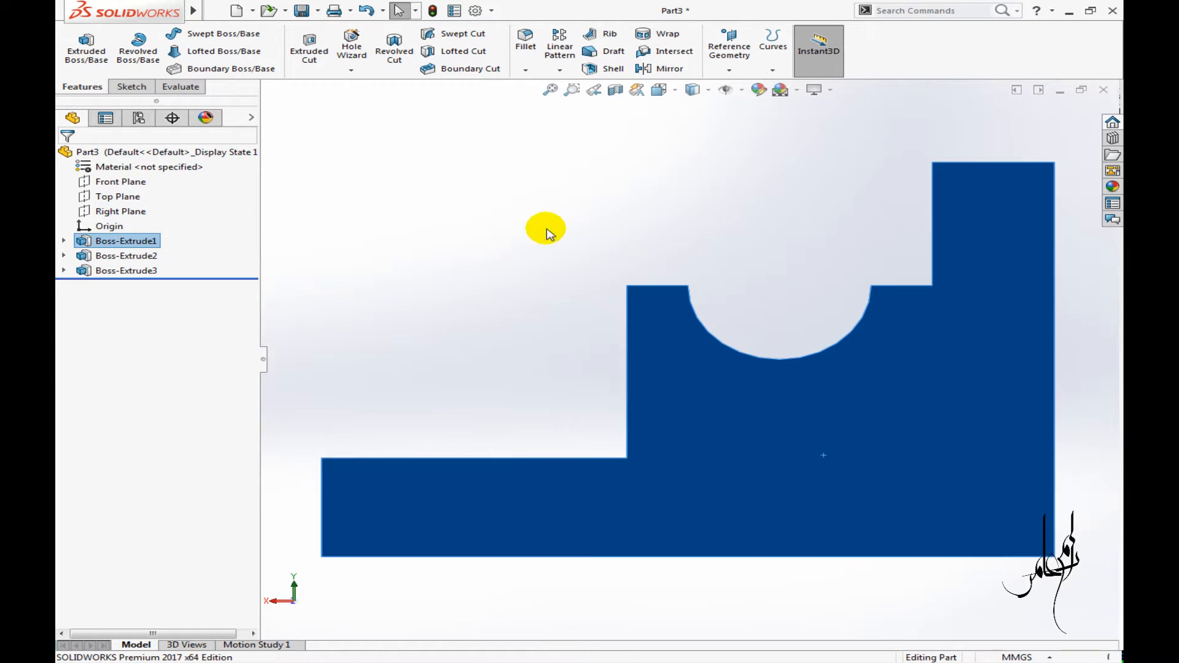
pyautogui.click(130, 89)
pyautogui.click(79, 44)
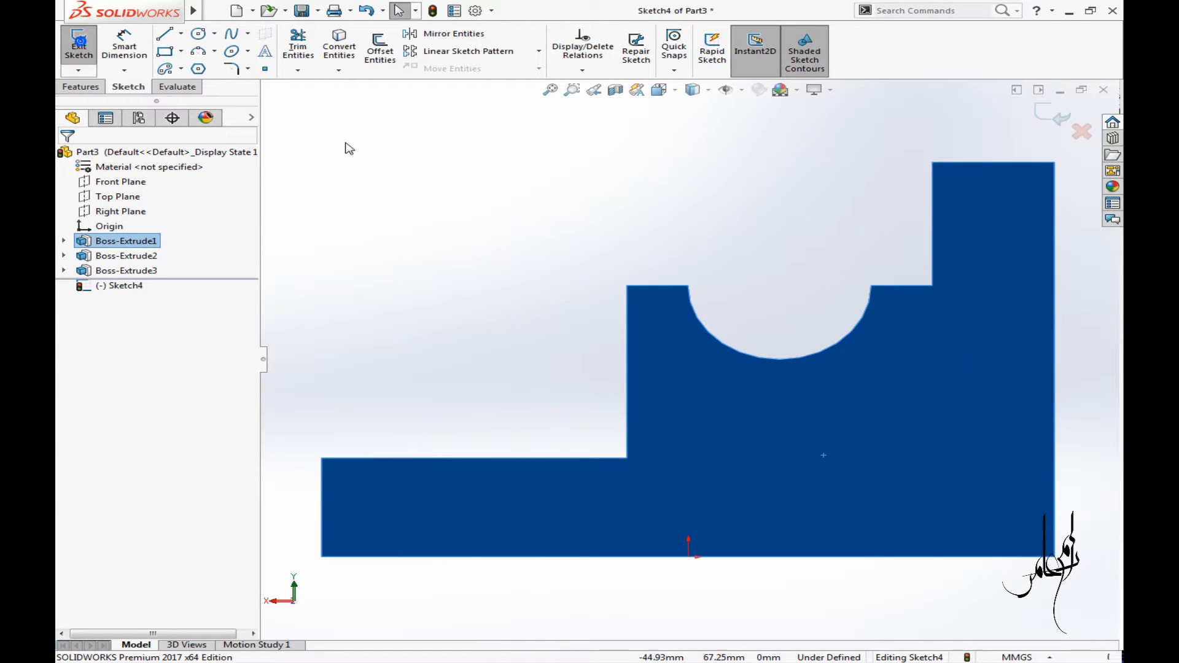
pyautogui.click(164, 35)
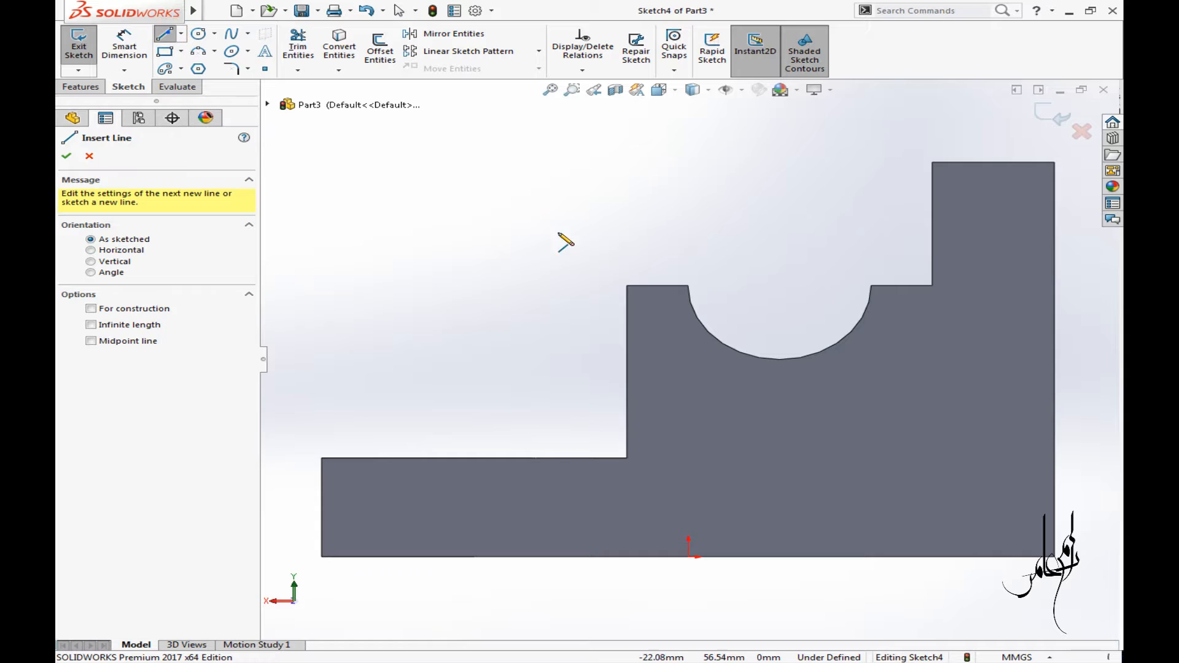
pyautogui.moveTo(626, 286); pyautogui.dragTo(321, 461)
pyautogui.click(321, 458)
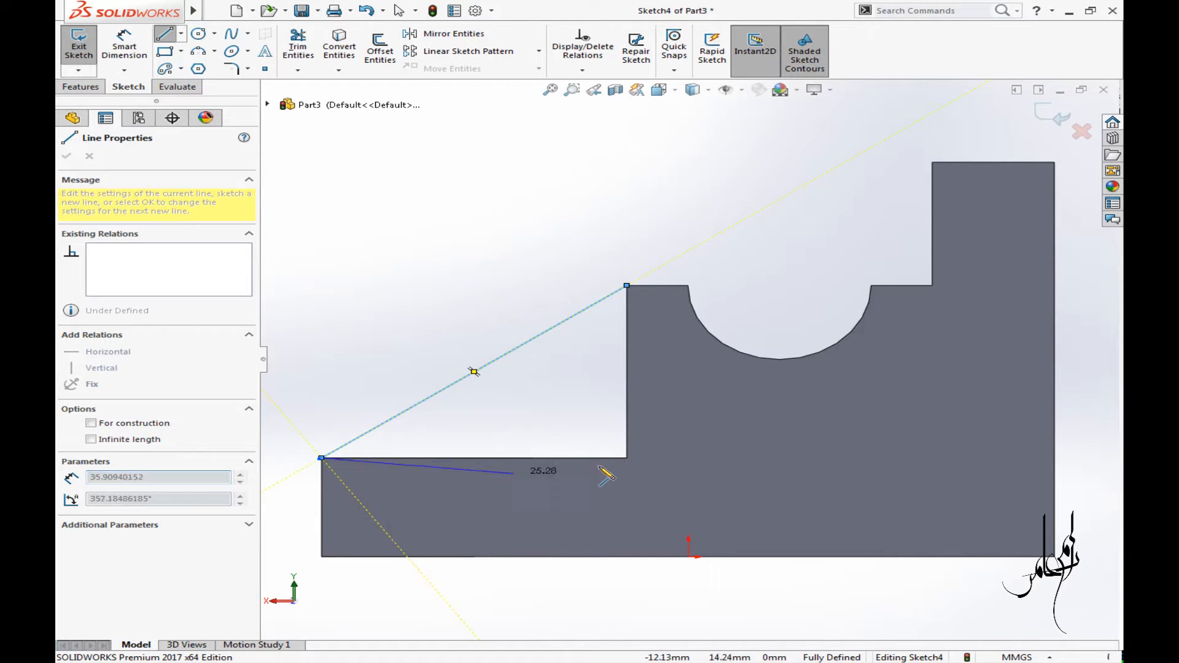
pyautogui.click(626, 458)
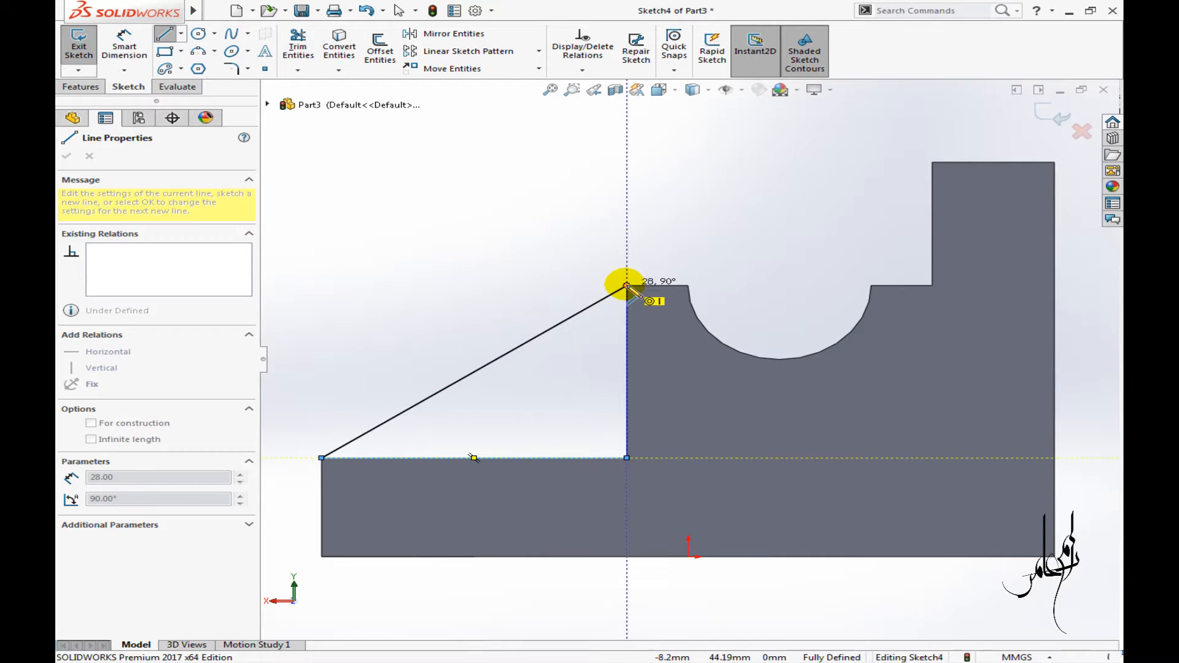
pyautogui.click(627, 286)
pyautogui.press('Escape')
# - Extrude the triangular sketch as a Blind boss 12 mm deep, reversed inward over the base plate, with the result merged
pyautogui.moveTo(495, 226); pyautogui.dragTo(548, 252, button='middle')
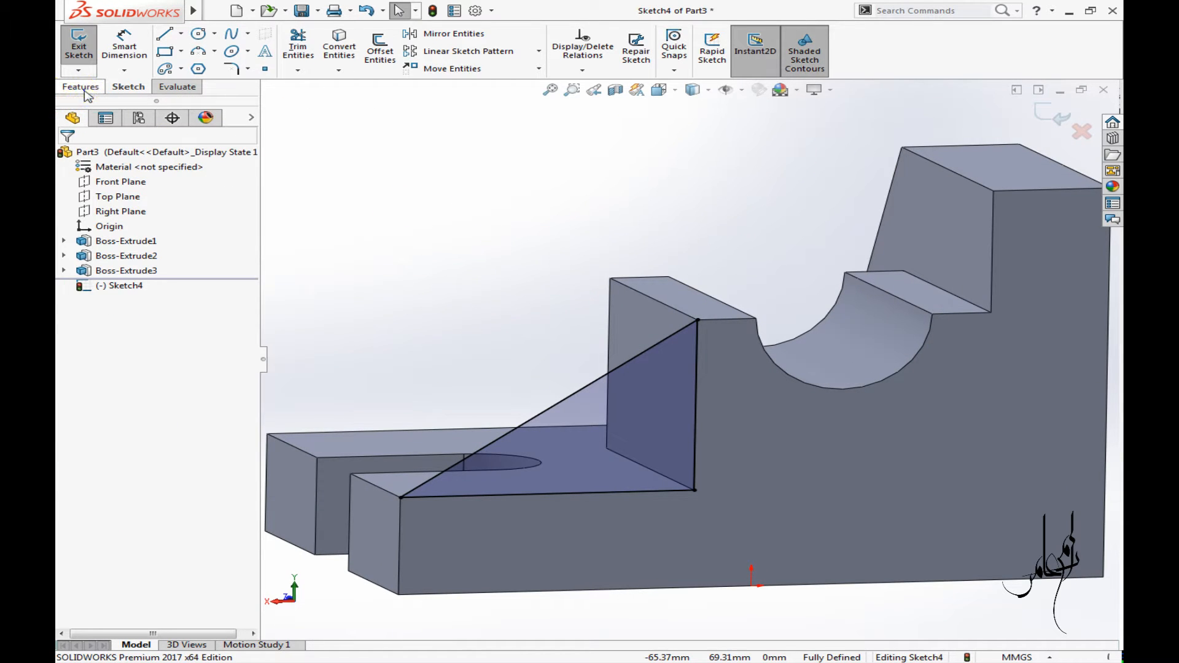
pyautogui.click(80, 87)
pyautogui.click(86, 46)
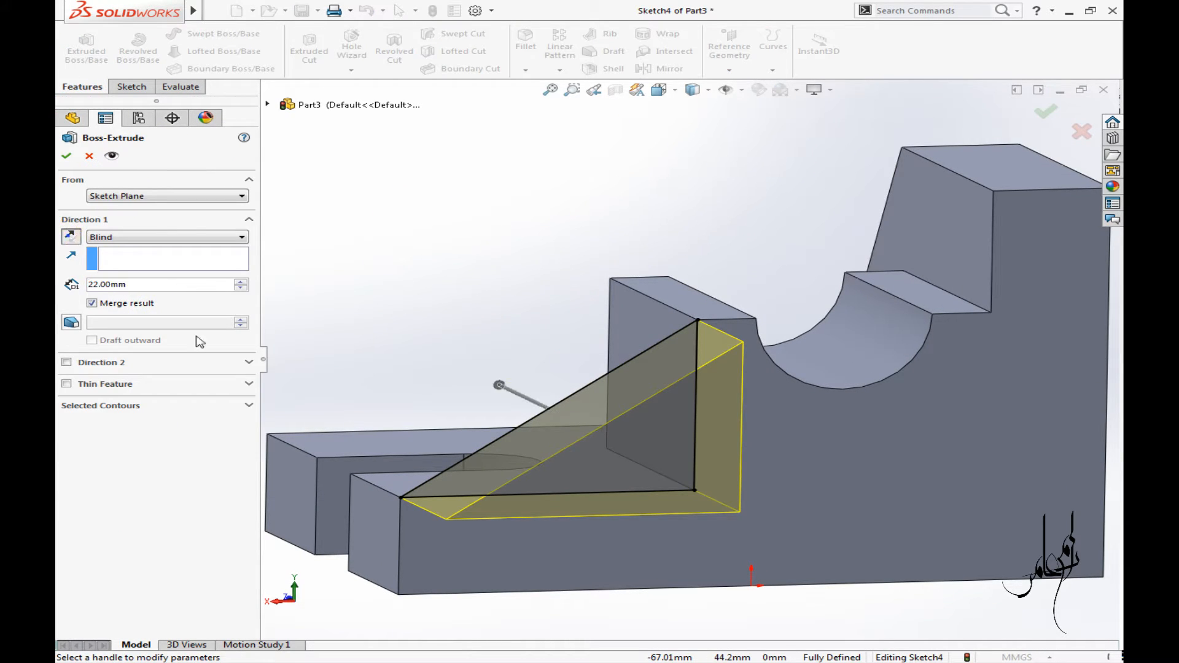
pyautogui.click(689, 662)
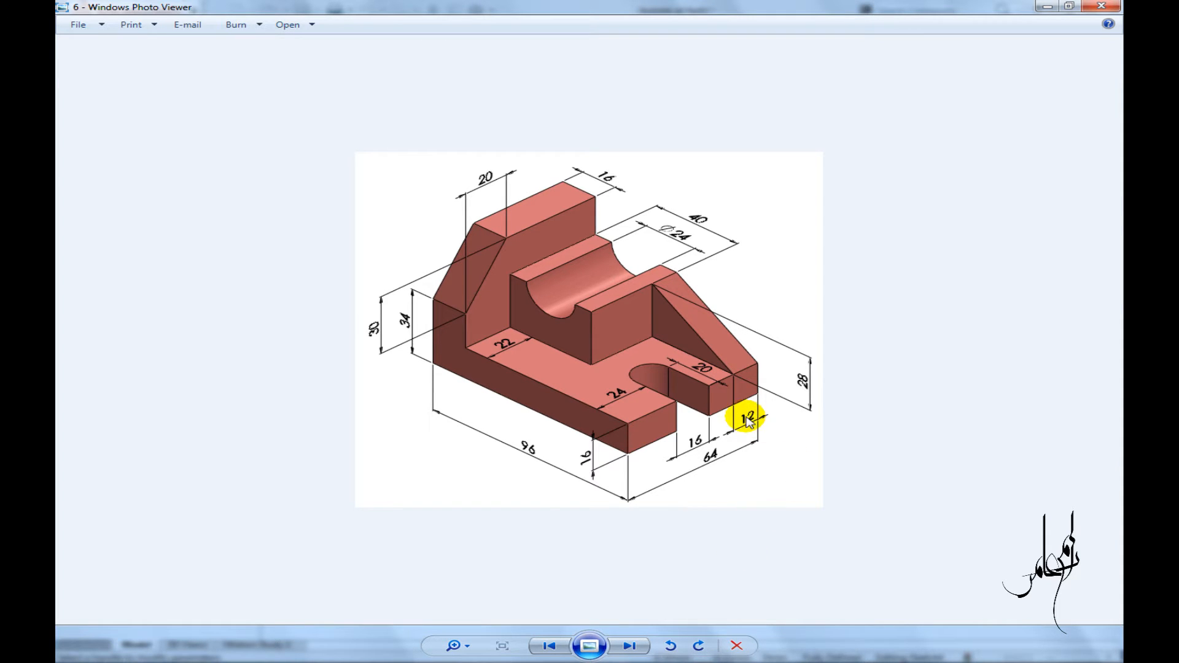
pyautogui.click(689, 662)
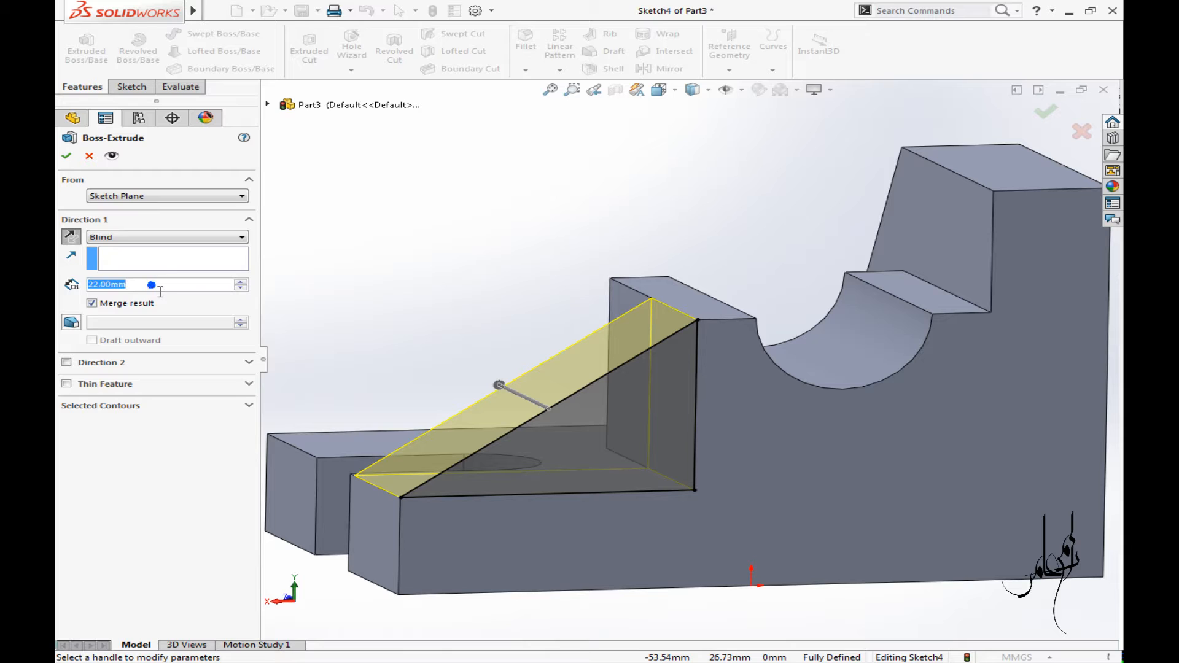
pyautogui.write('12')
pyautogui.click(153, 290)
pyautogui.click(66, 155)
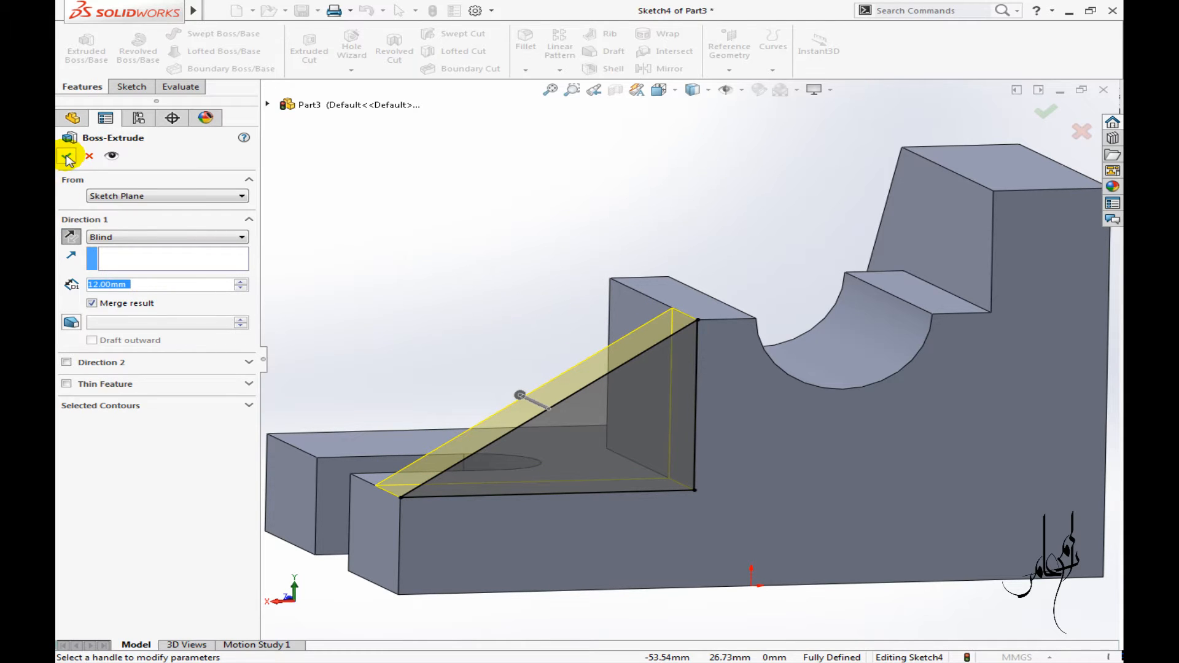
# - Fit the whole bracket in view and orient it to the isometric view
pyautogui.moveTo(360, 264); pyautogui.dragTo(659, 202, button='middle')
pyautogui.press('f')
pyautogui.press('space')
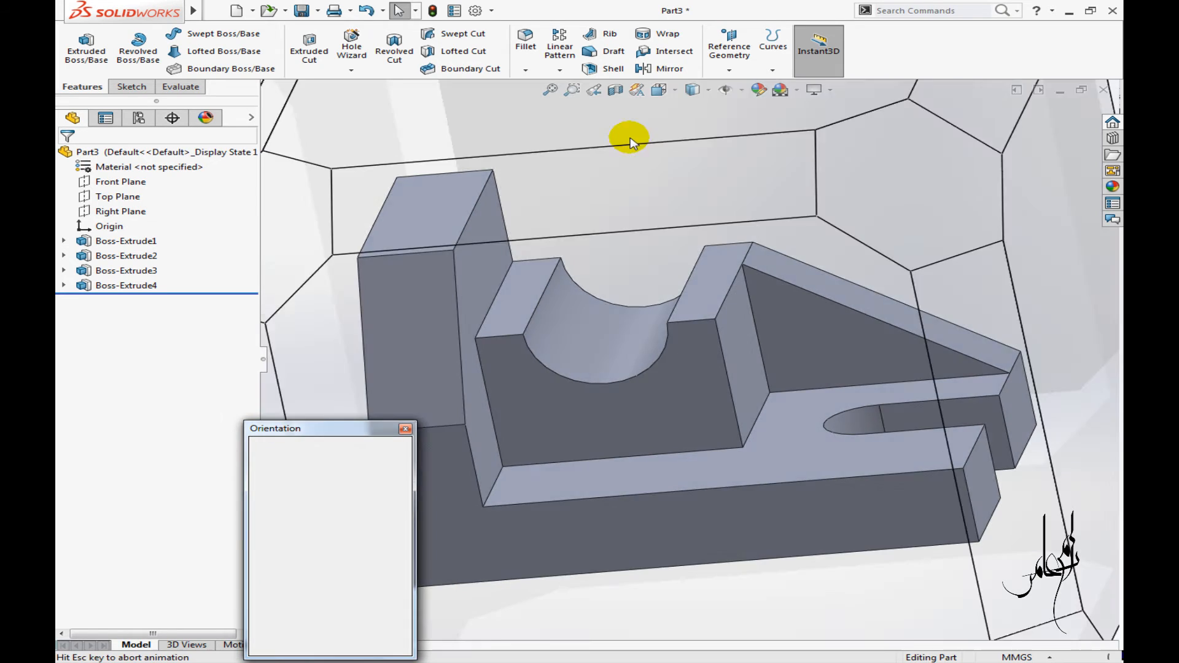
pyautogui.click(781, 310)
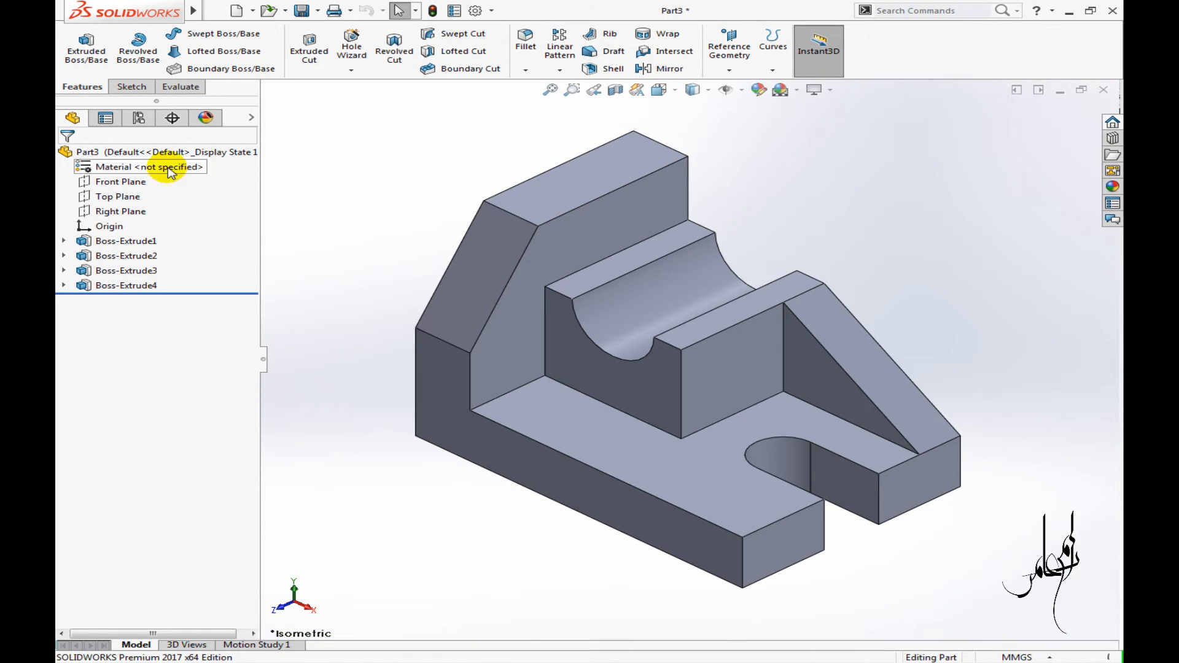
# - Apply Alloy Steel from the SOLIDWORKS Steel materials to the part and close the material library
pyautogui.rightClick(141, 167)
pyautogui.click(233, 177)
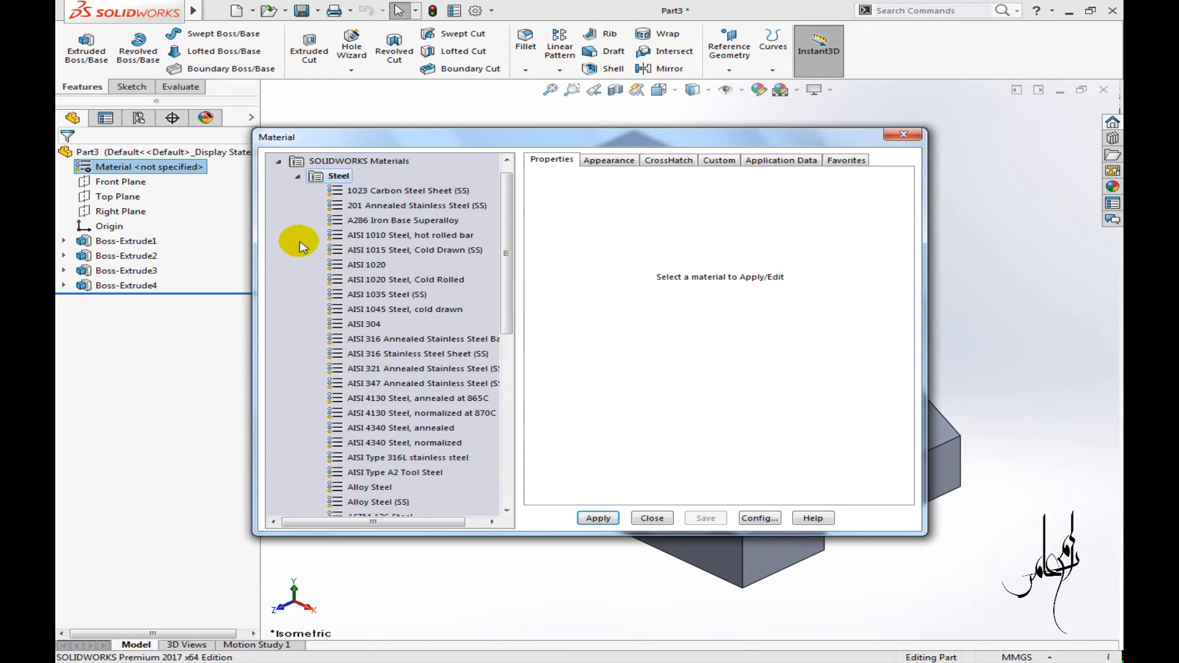
pyautogui.click(370, 488)
pyautogui.click(594, 520)
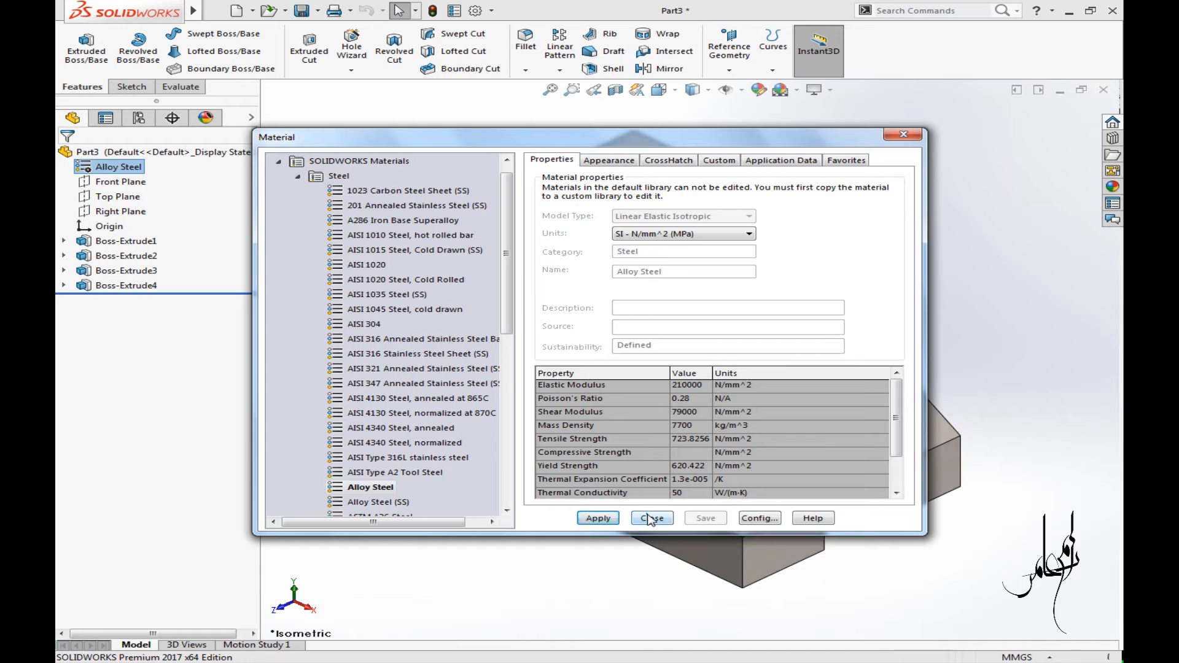
pyautogui.click(652, 519)
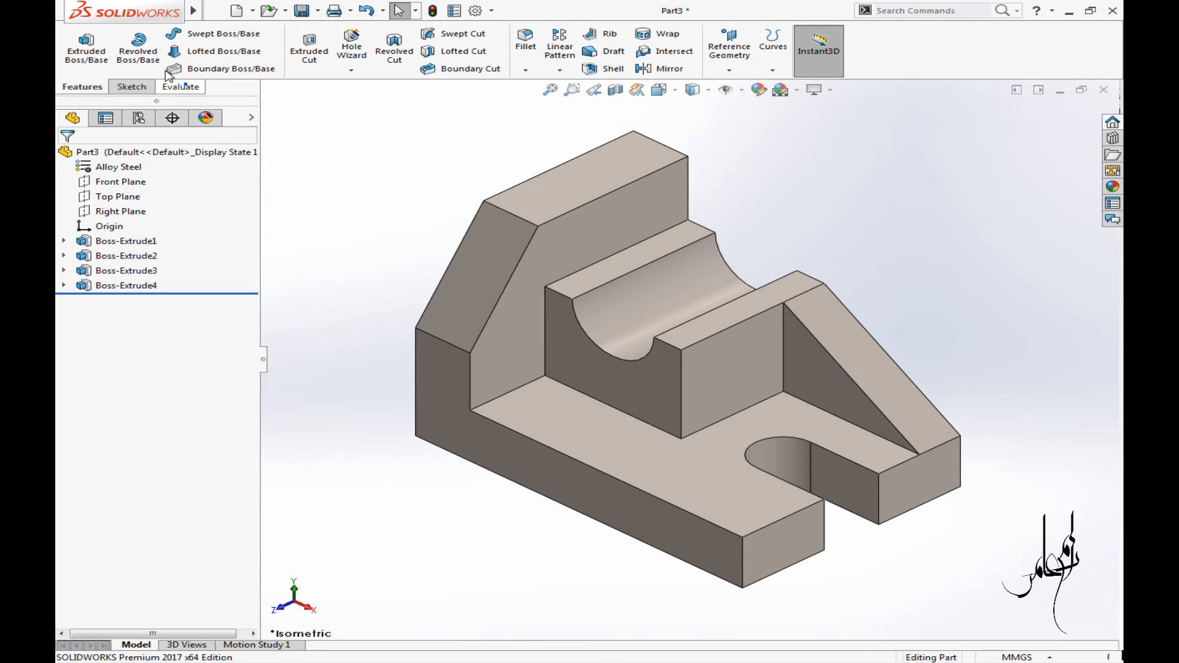
# - Evaluate the mass properties of the bracket
pyautogui.click(180, 86)
pyautogui.click(163, 44)
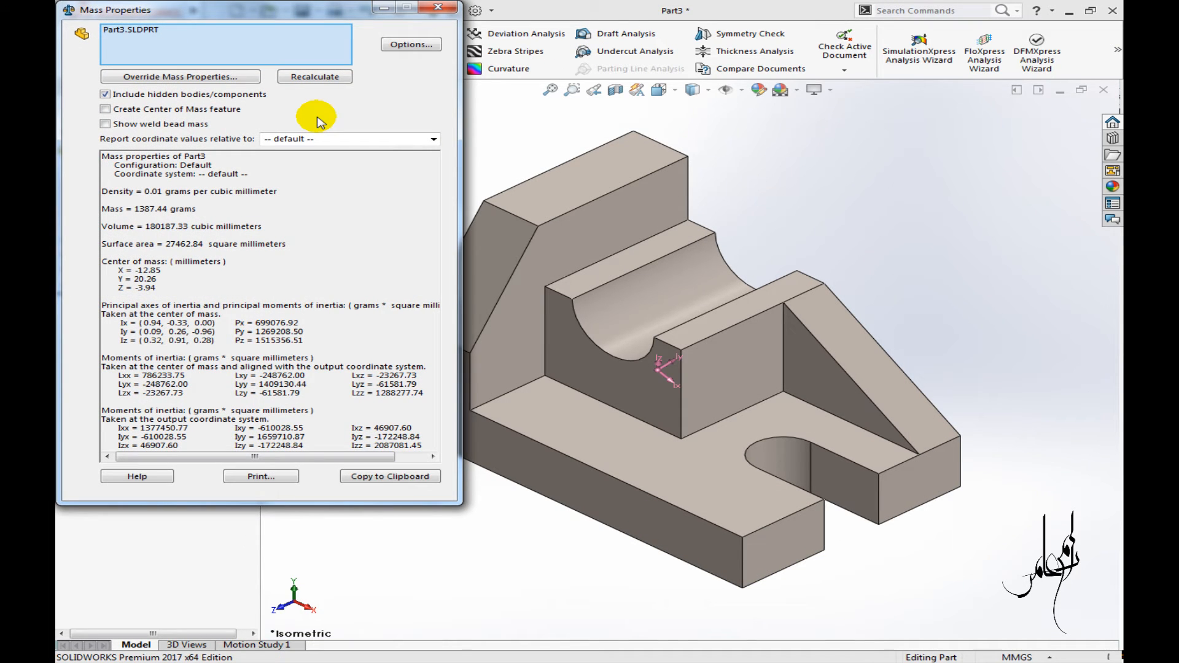